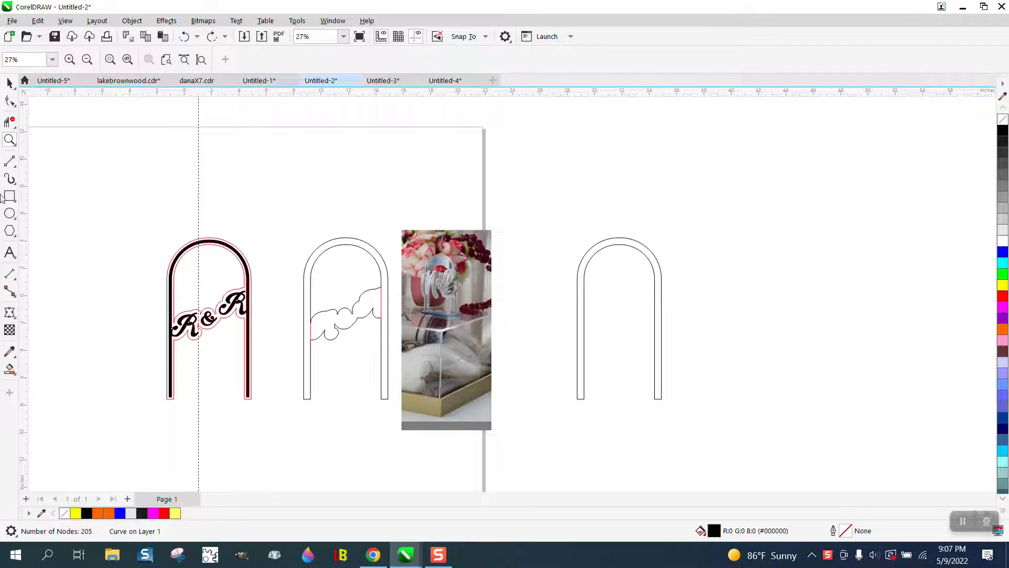
# Step: Fill the black arch-and-lettering shape with yellow, RGB 255, 255, 0
pyautogui.moveTo(110, 348); pyautogui.dragTo(352, 434)
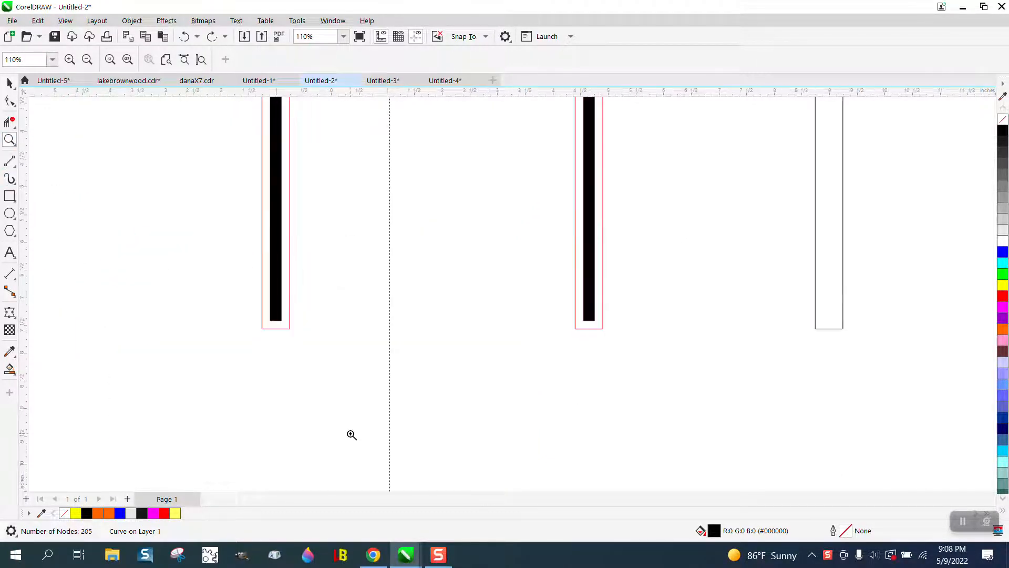
pyautogui.click(6, 84)
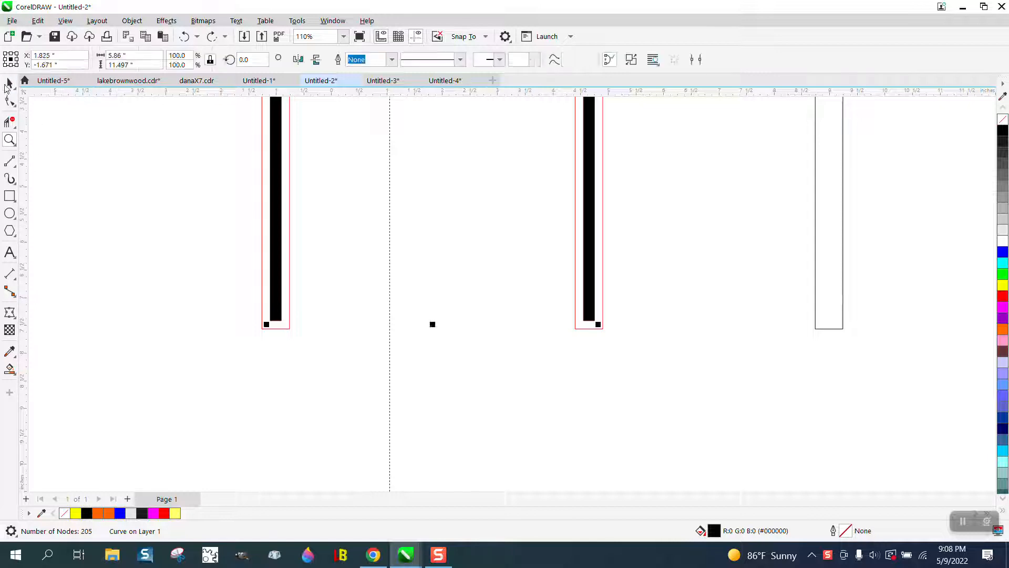
pyautogui.click(65, 121)
pyautogui.click(279, 277)
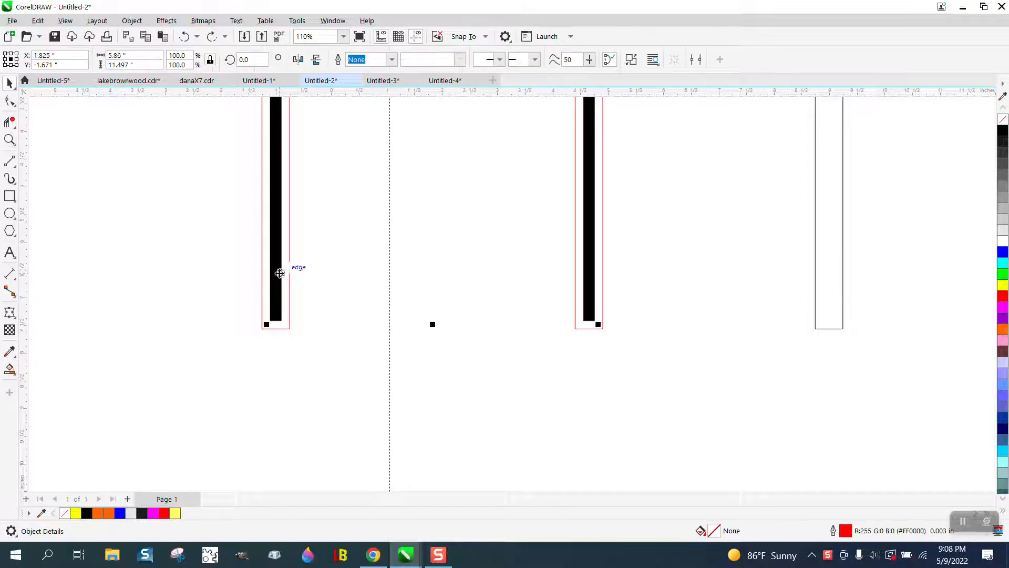
pyautogui.click(1003, 285)
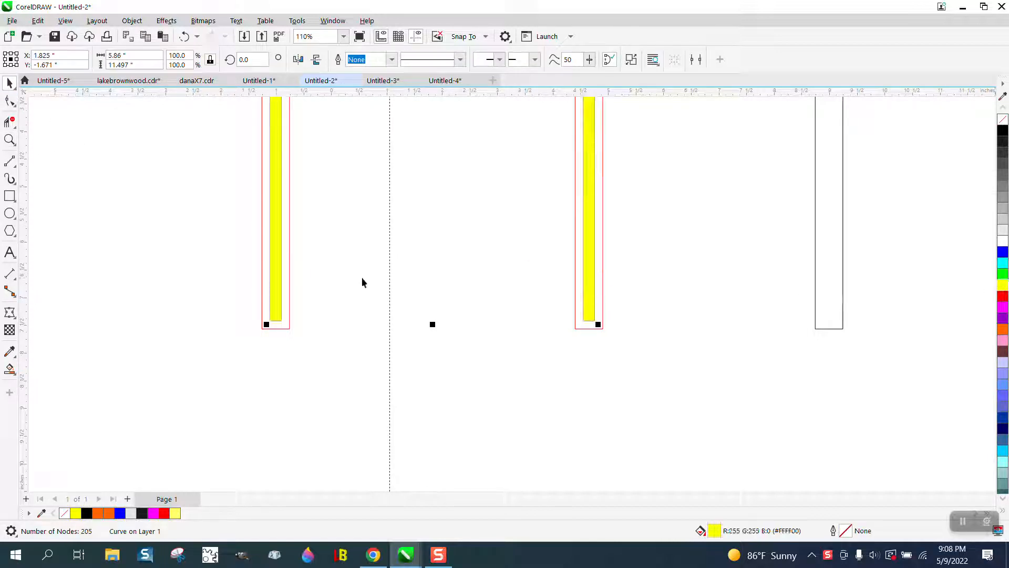
# Step: Measure the width of the outer red arch's left leg along its lower edge with a dimension line, and delete that dimension
pyautogui.scroll(-3, 491, 325)
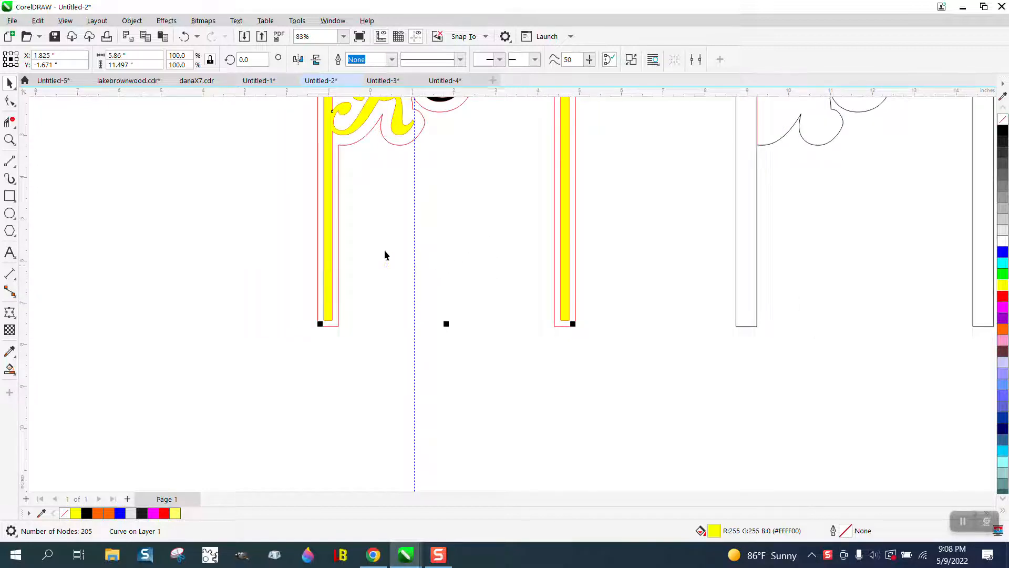
pyautogui.click(338, 327)
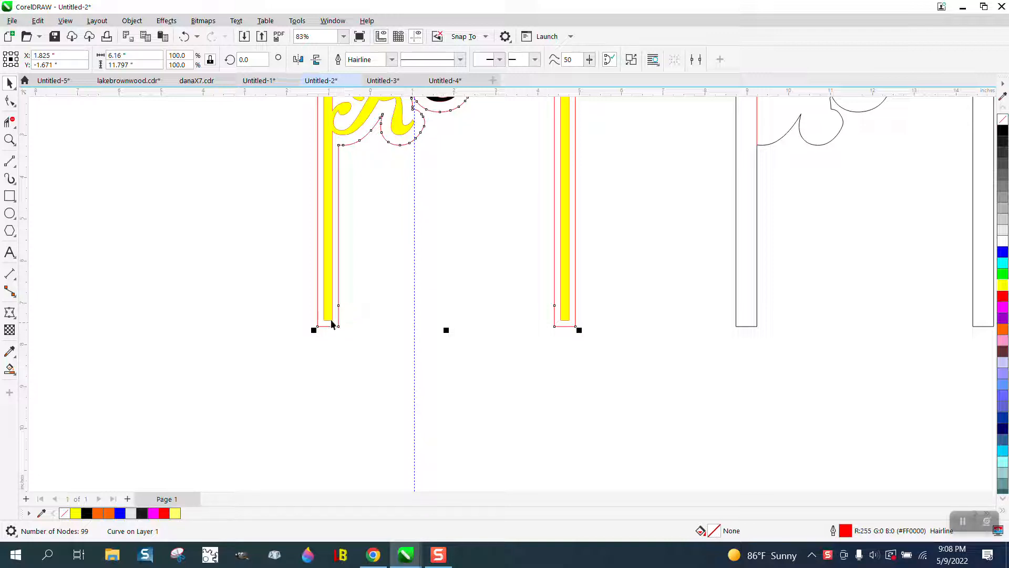
pyautogui.click(10, 139)
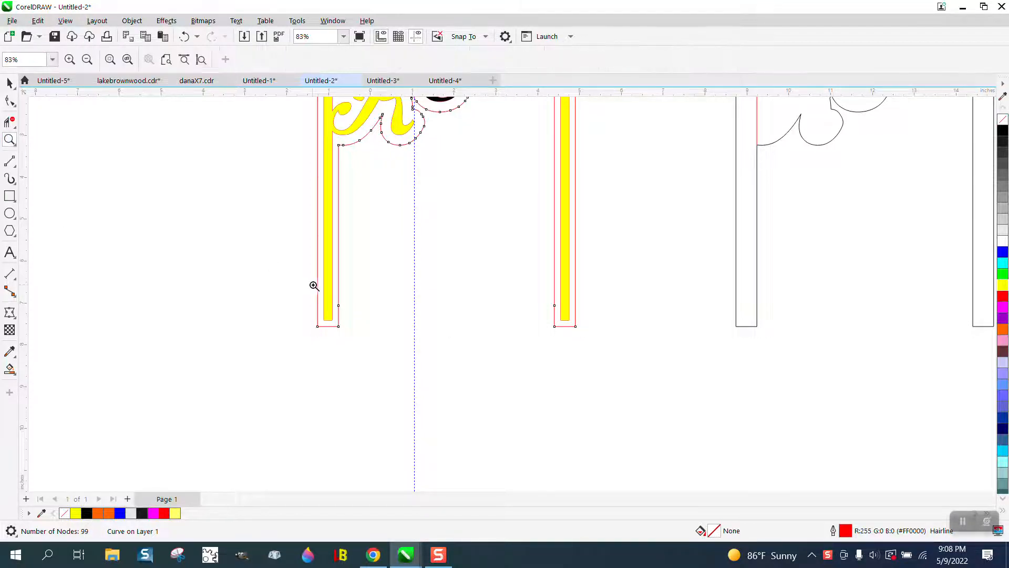
pyautogui.moveTo(286, 305); pyautogui.dragTo(406, 356)
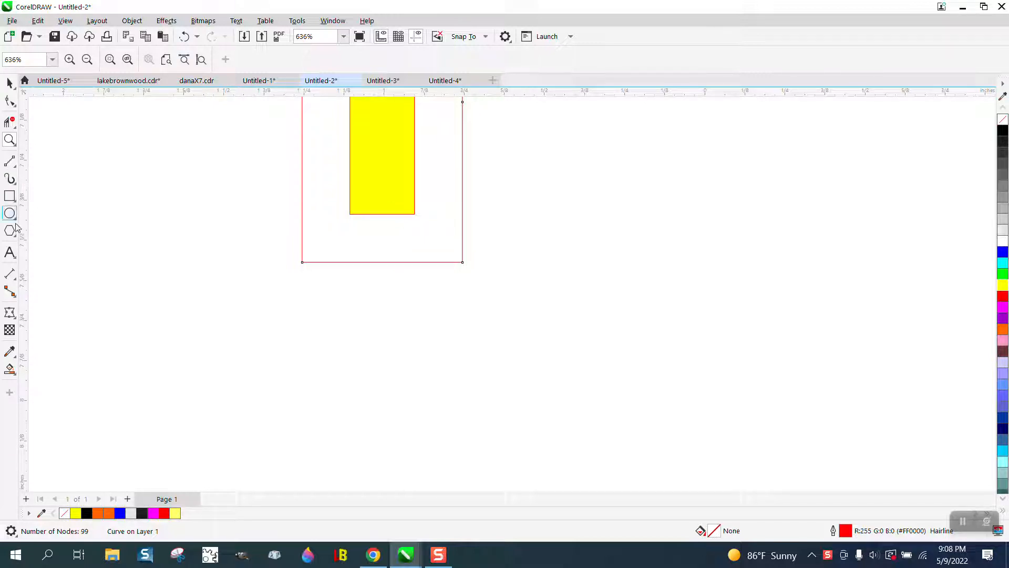
pyautogui.click(15, 285)
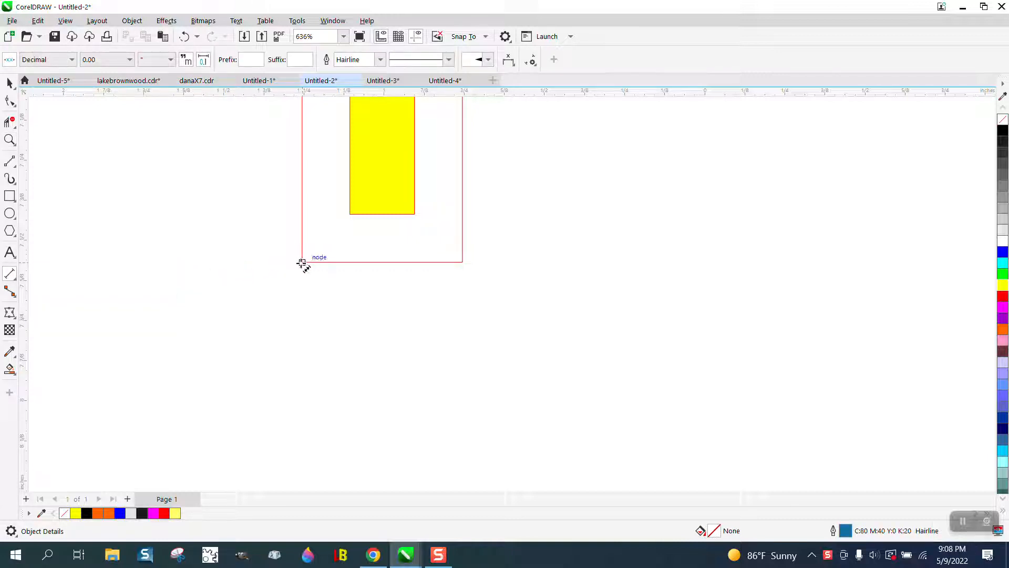
pyautogui.moveTo(303, 262); pyautogui.dragTo(456, 264)
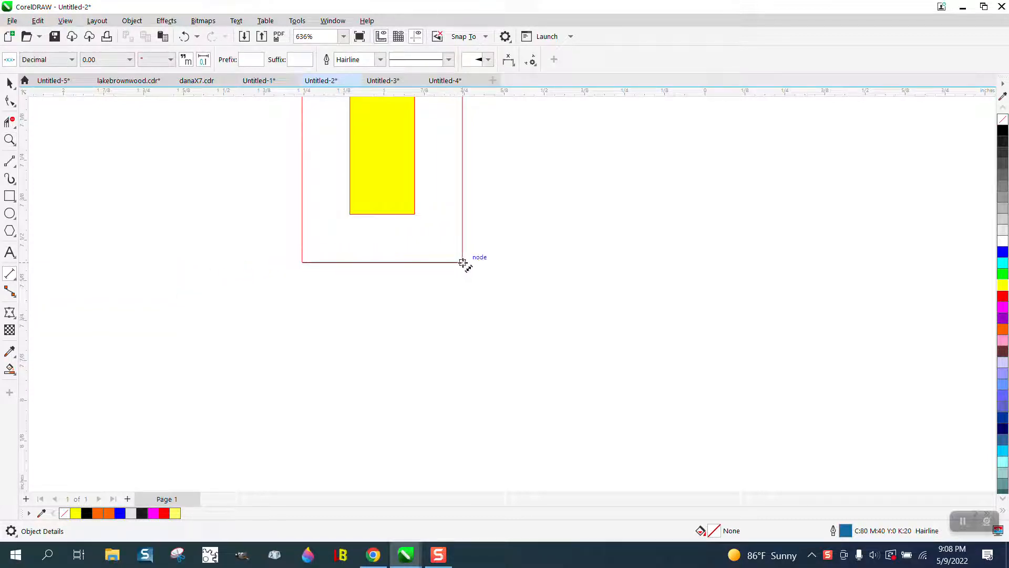
pyautogui.click(462, 256)
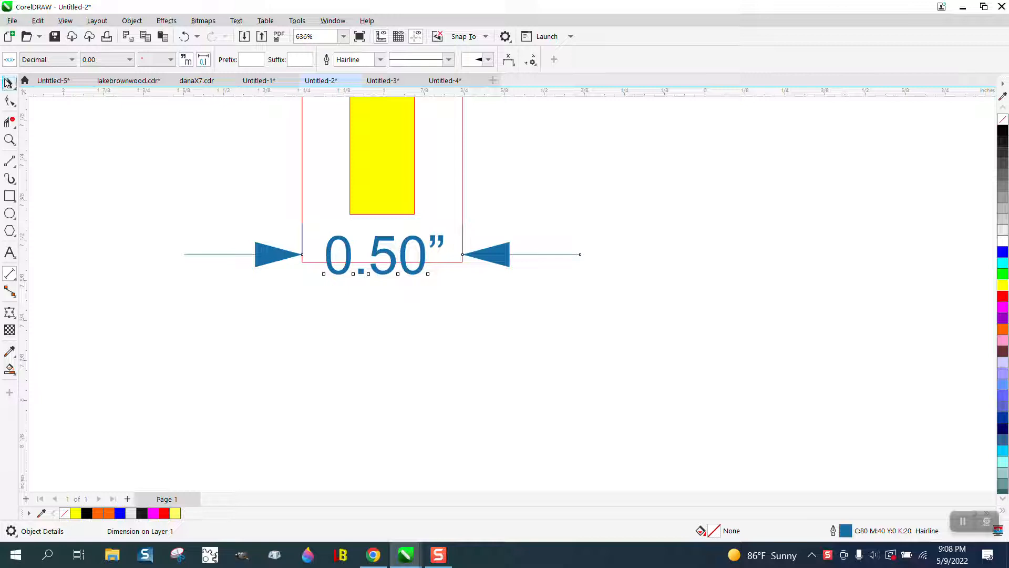
pyautogui.press('space')
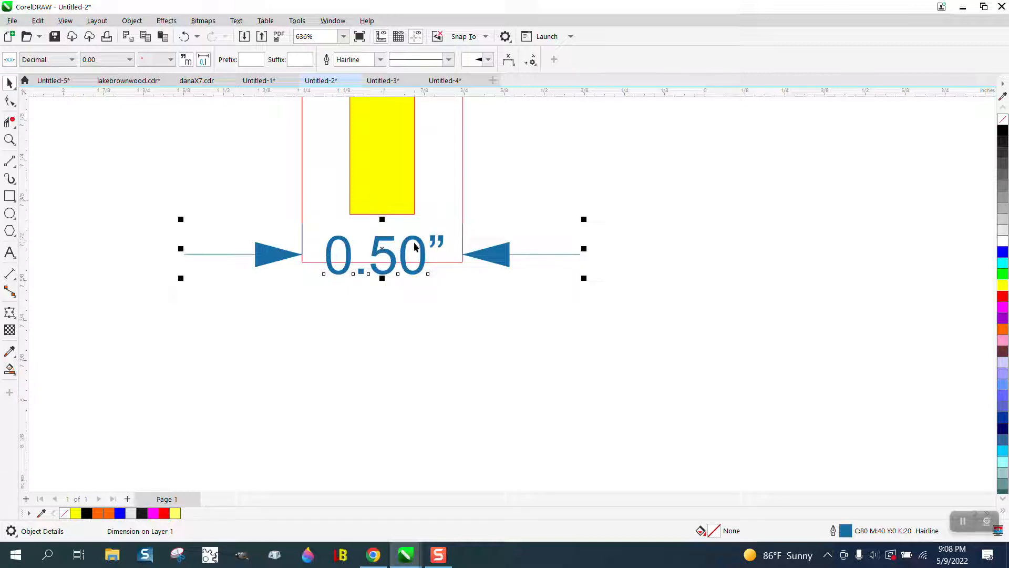
pyautogui.press('Delete')
# Step: Move the yellow arch lettering 15 inches left and shift the thin inner red outlines left, clear of the outer arch
pyautogui.scroll(-6, 313, 245)
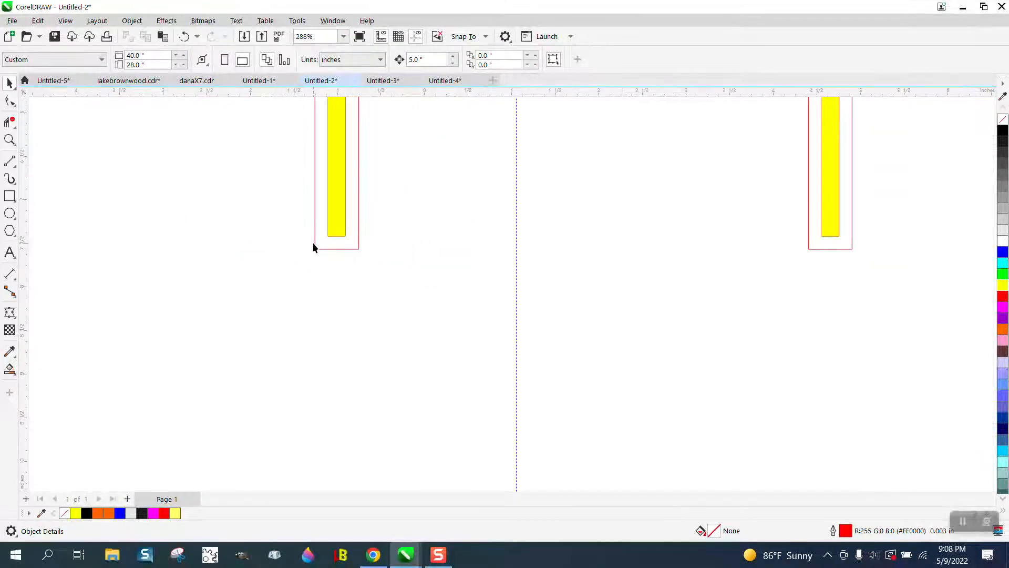
pyautogui.scroll(-3, 362, 246)
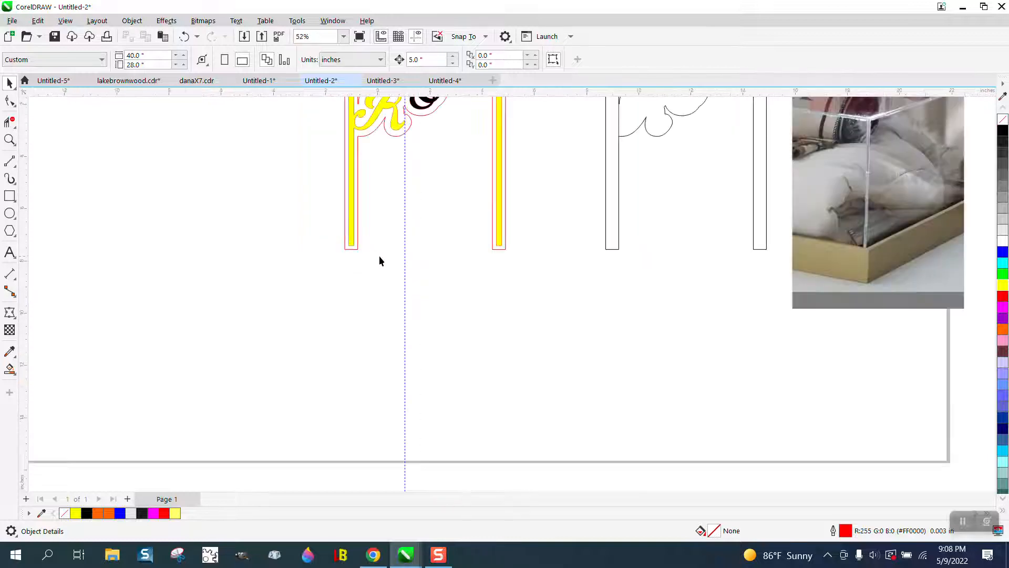
pyautogui.click(353, 226)
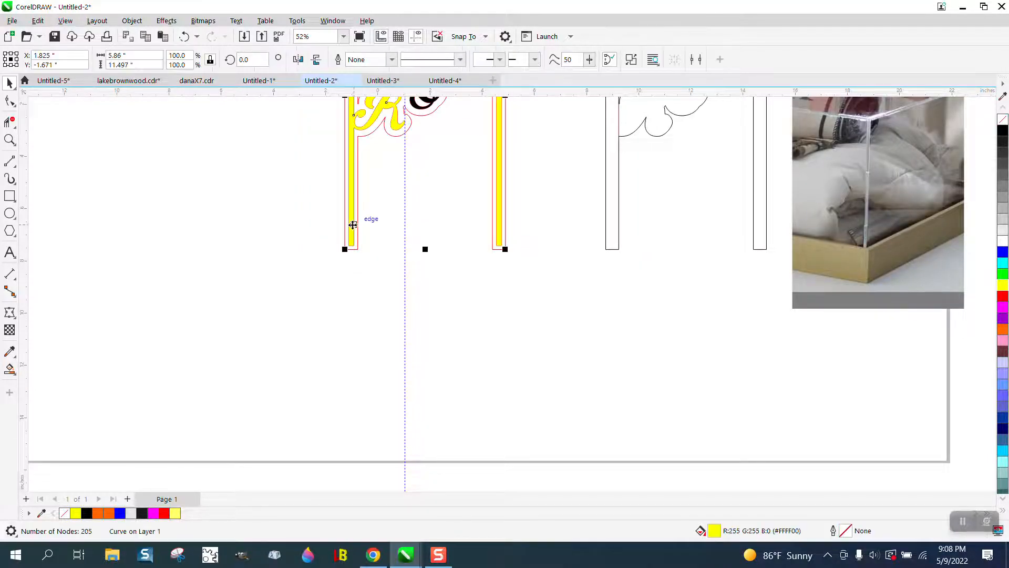
pyautogui.press('Left')
pyautogui.press('Left')
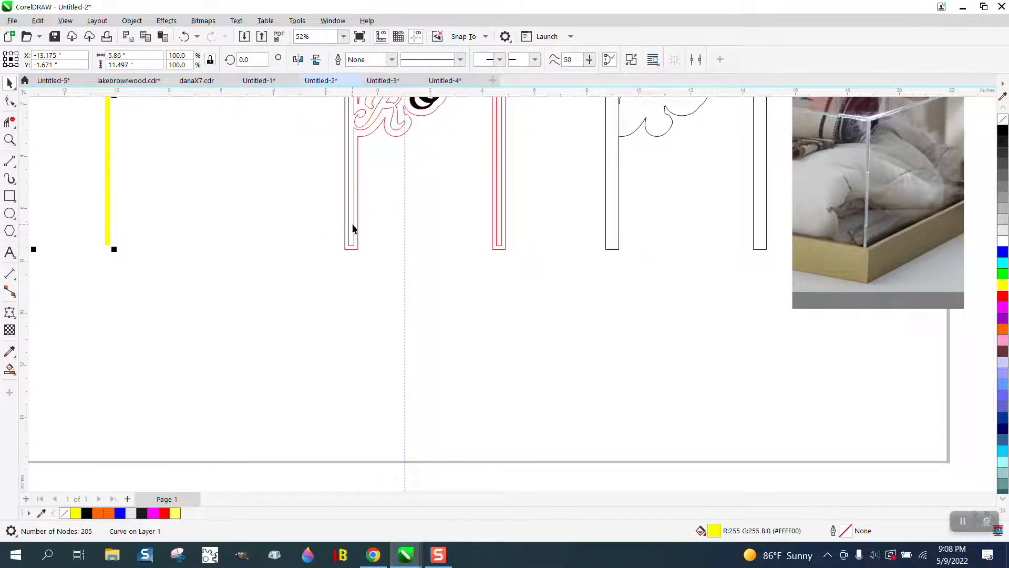
pyautogui.click(353, 228)
pyautogui.press('Left')
pyautogui.press('Left')
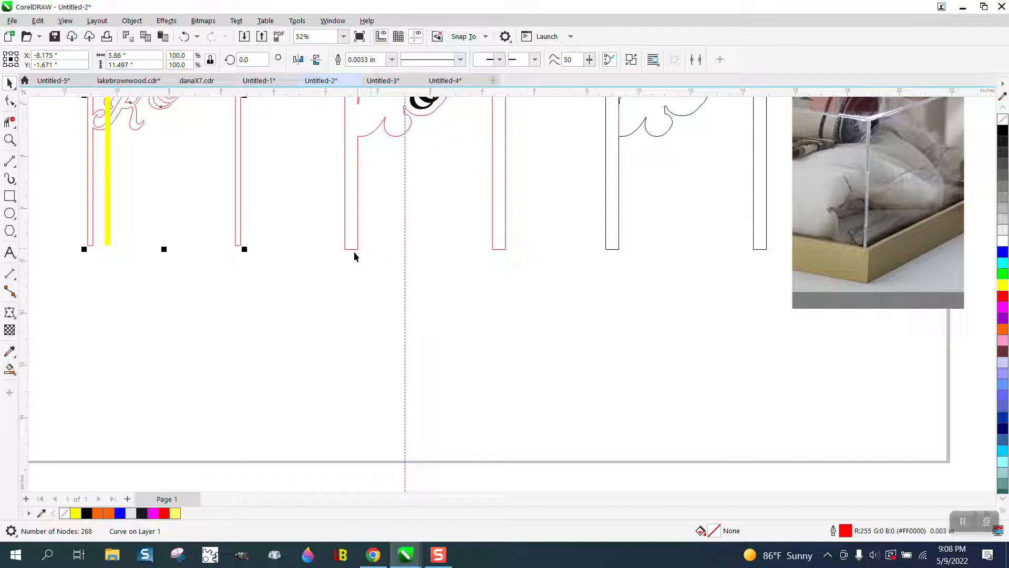
# Step: Draw a rectangle about 8.2 by 1.9 inches across the outer arch's leg ends and round all its corners to 0.24 inches
pyautogui.click(9, 196)
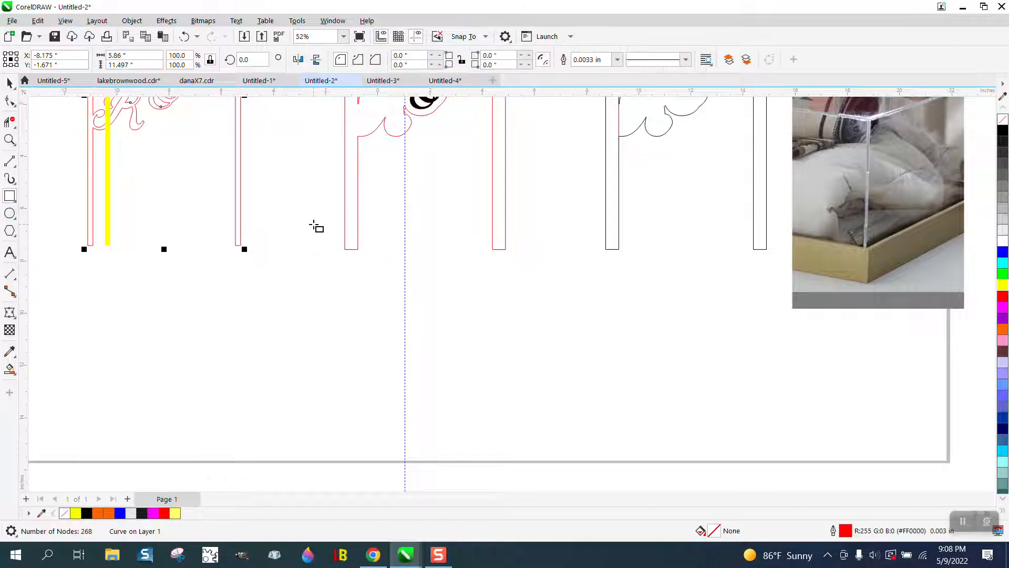
pyautogui.moveTo(313, 225); pyautogui.dragTo(529, 275)
pyautogui.click(462, 59)
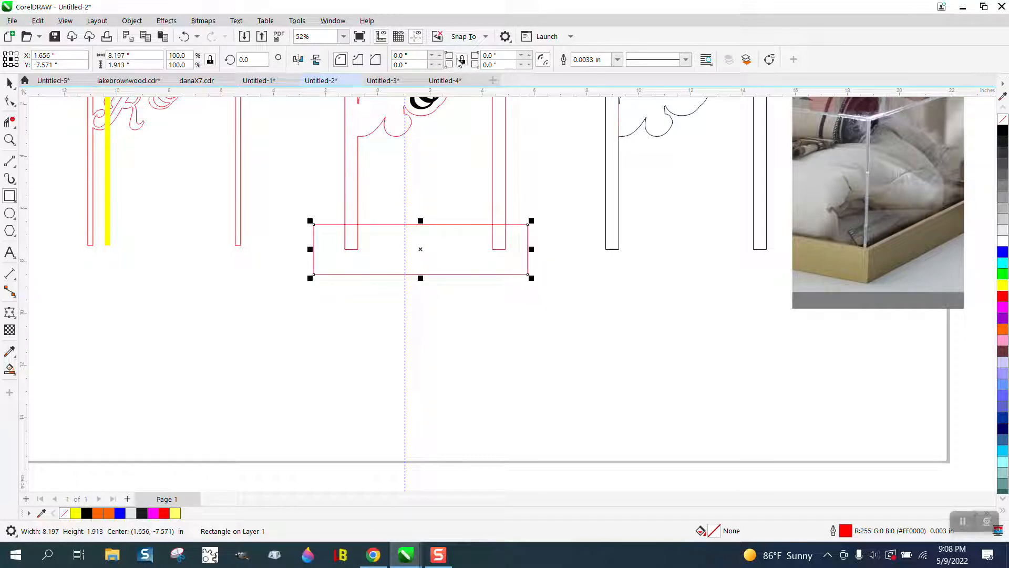
pyautogui.doubleClick(423, 55)
pyautogui.write('.24')
pyautogui.press('Return')
# Step: Move the rounded base rectangle so it is centred horizontally on the outer red arch
pyautogui.click(10, 139)
pyautogui.moveTo(260, 193); pyautogui.dragTo(582, 329)
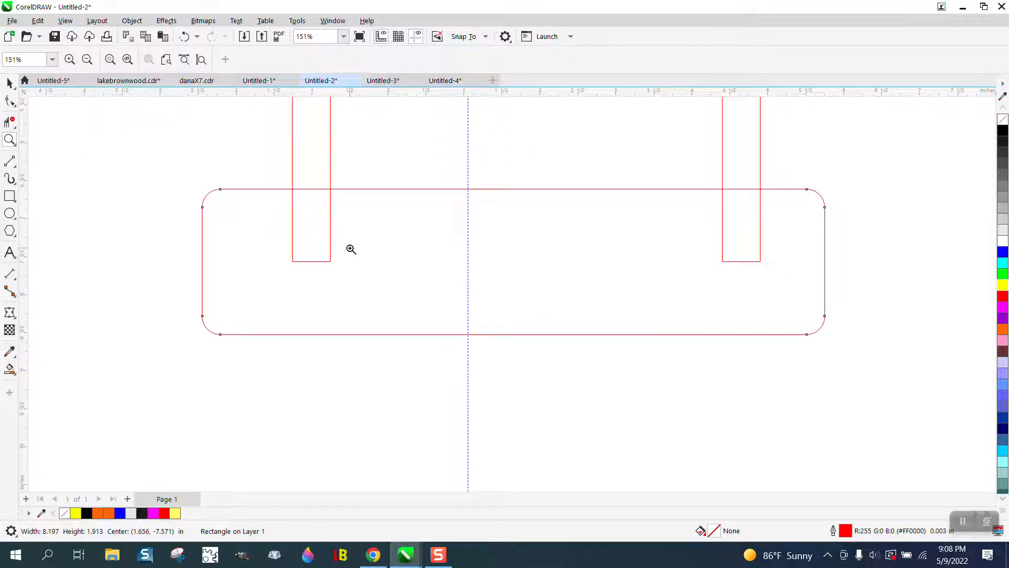
pyautogui.press('space')
pyautogui.scroll(-6, 408, 273)
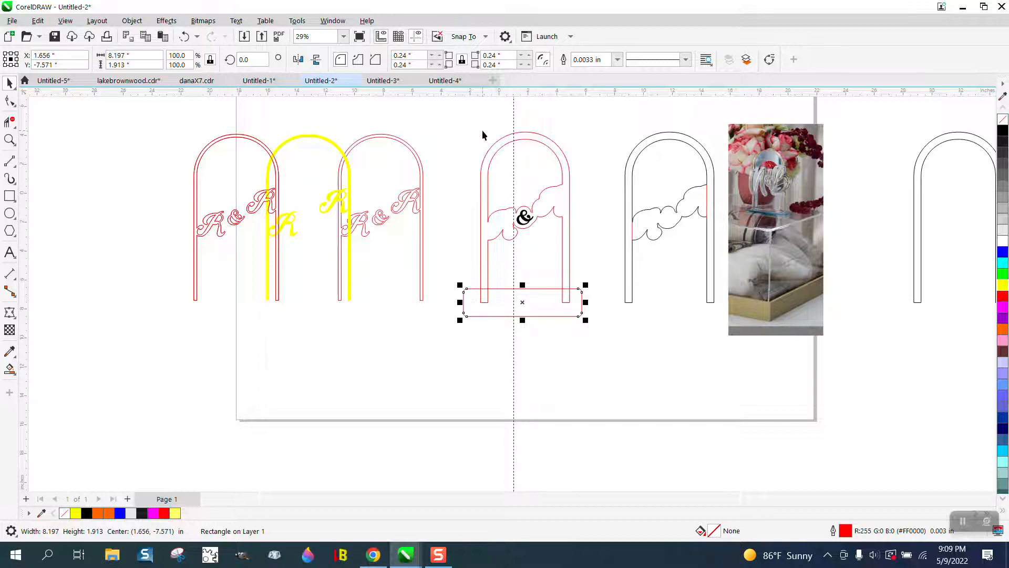
pyautogui.click(500, 148)
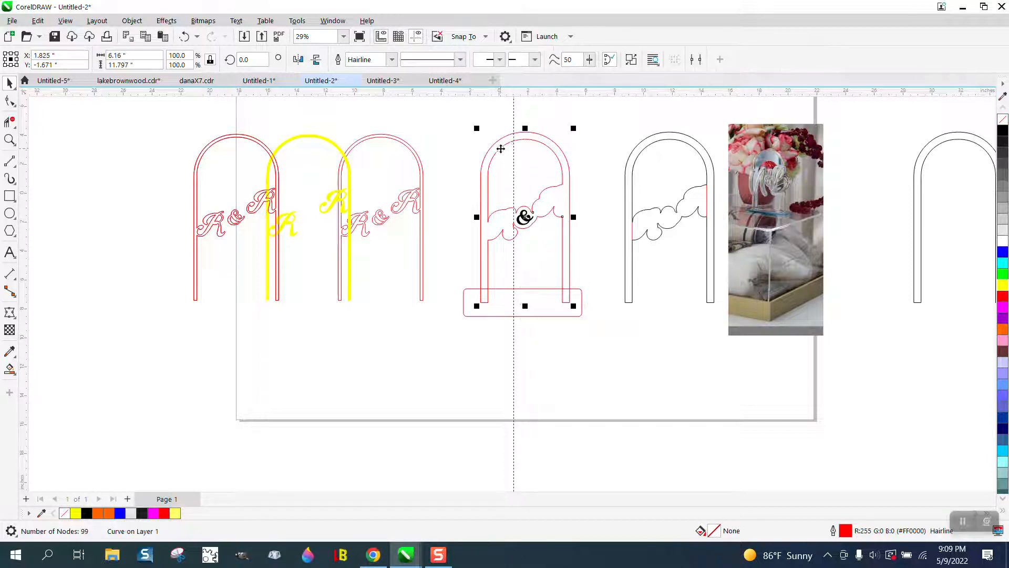
pyautogui.click(544, 312)
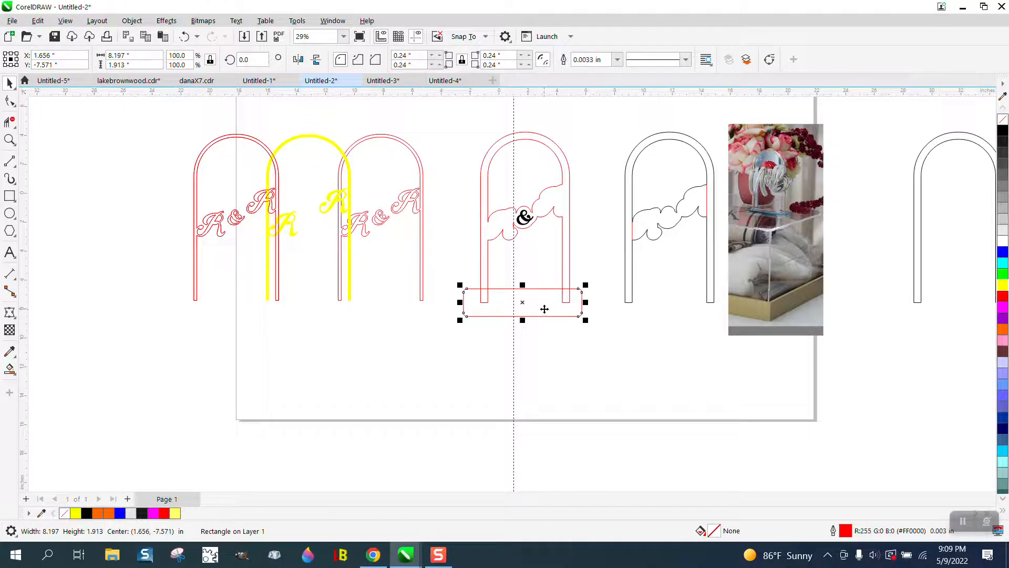
pyautogui.moveTo(544, 309)
pyautogui.mouseDown()
pyautogui.moveTo(525, 217)
pyautogui.moveTo(527, 303)
pyautogui.mouseUp()
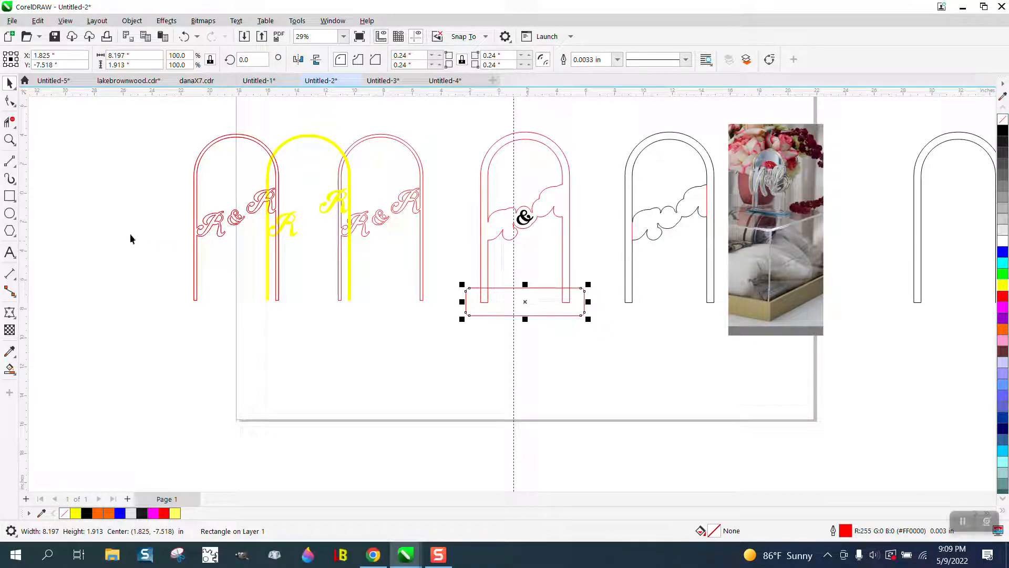
# Step: Draw a small rectangle about 0.59 by 0.24 inches below the base and set its height to 0.25 inches with proportions locked
pyautogui.click(10, 140)
pyautogui.moveTo(461, 278); pyautogui.dragTo(661, 362)
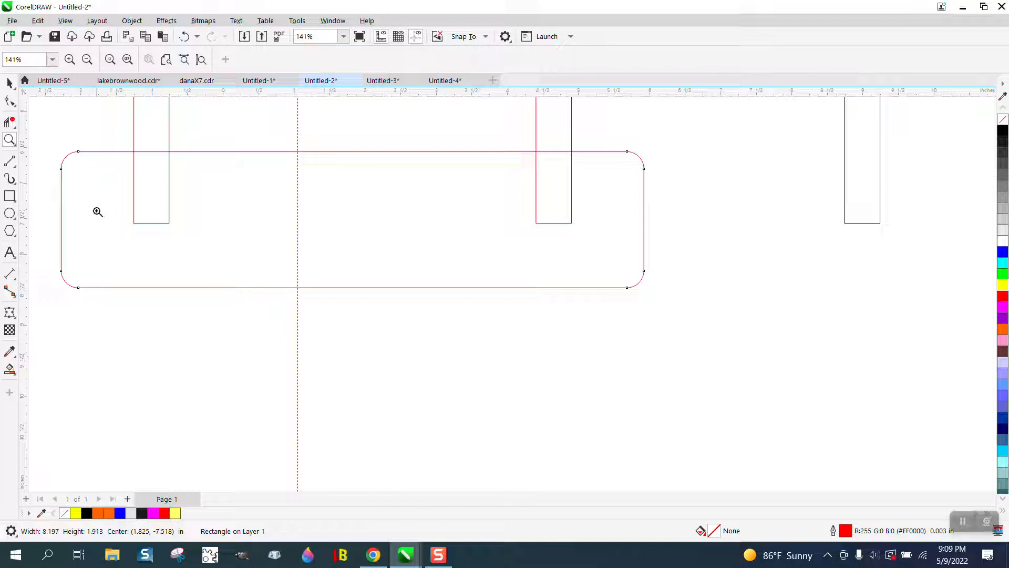
pyautogui.click(9, 196)
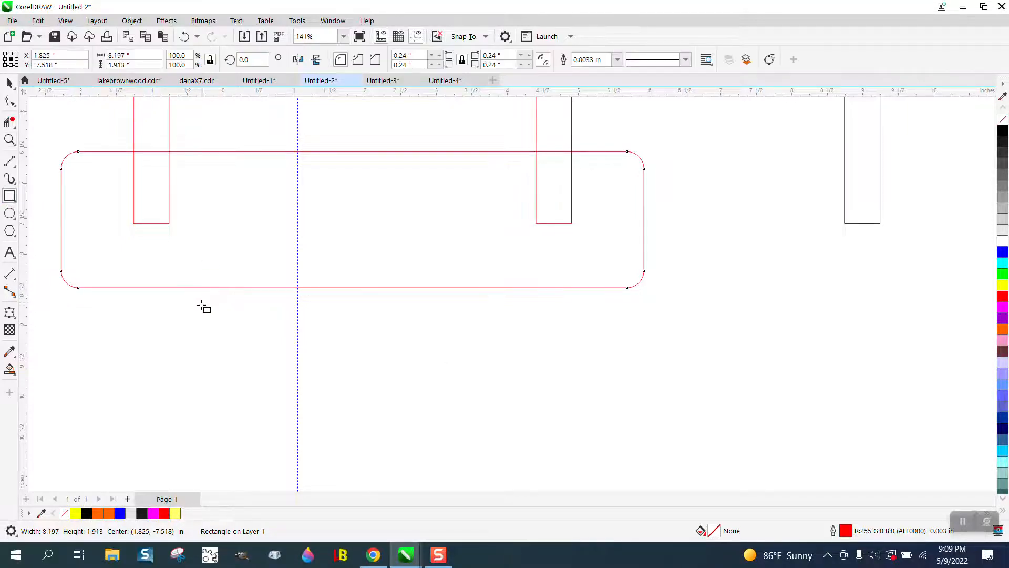
pyautogui.moveTo(198, 303); pyautogui.dragTo(239, 319)
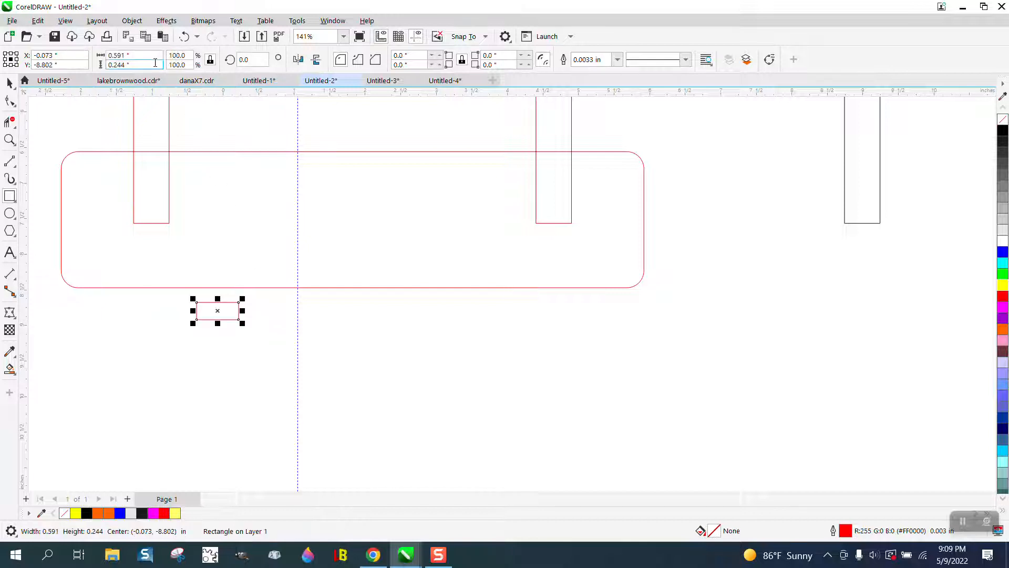
pyautogui.moveTo(119, 56); pyautogui.dragTo(97, 61)
pyautogui.press('BackSpace')
pyautogui.press('Tab')
pyautogui.write('.25')
pyautogui.press('Return')
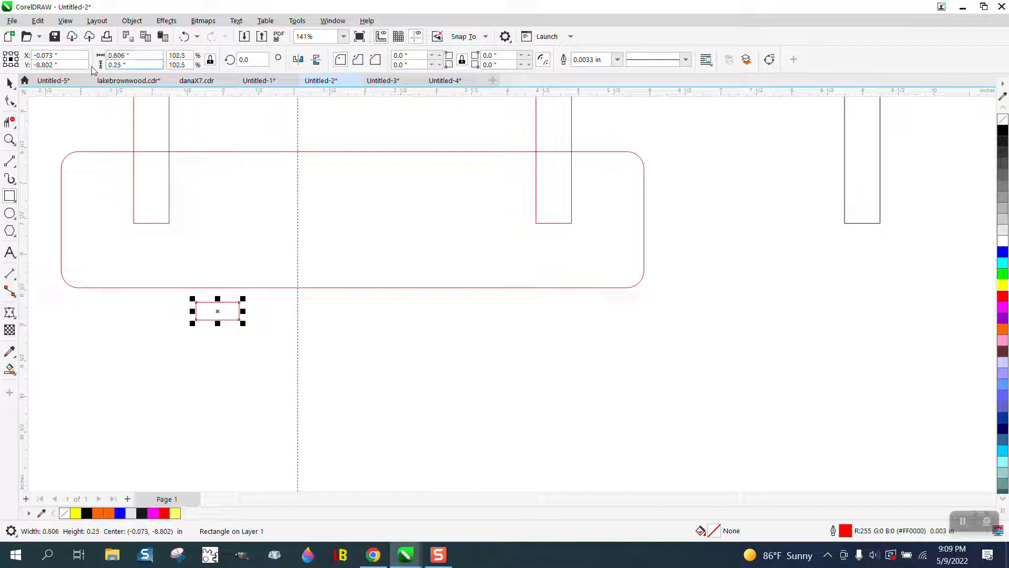
# Step: Move the small rectangle about 0.68 inches left, unlock its proportions and set its width to 0.5 inches
pyautogui.click(10, 83)
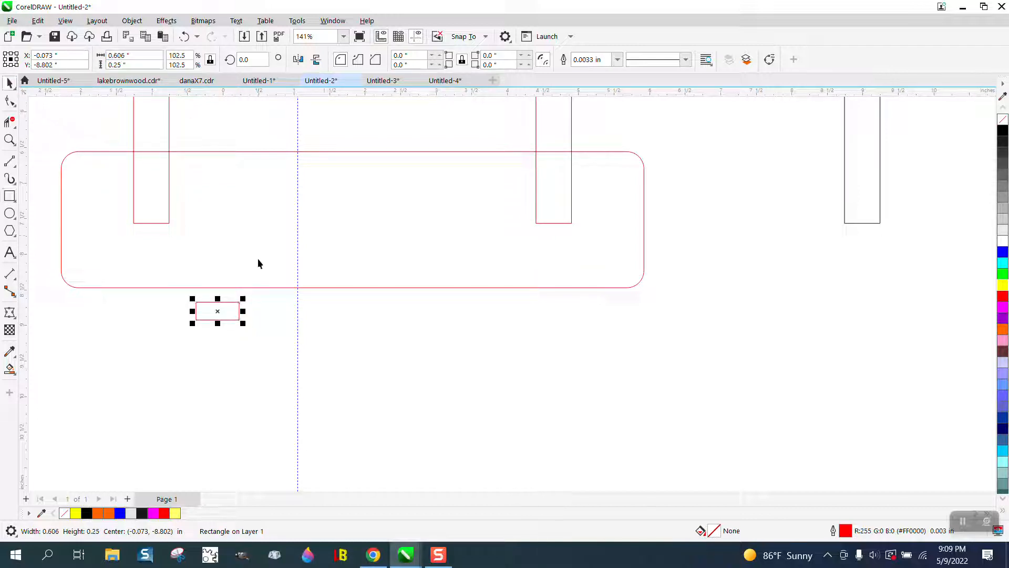
pyautogui.moveTo(197, 320); pyautogui.dragTo(147, 318)
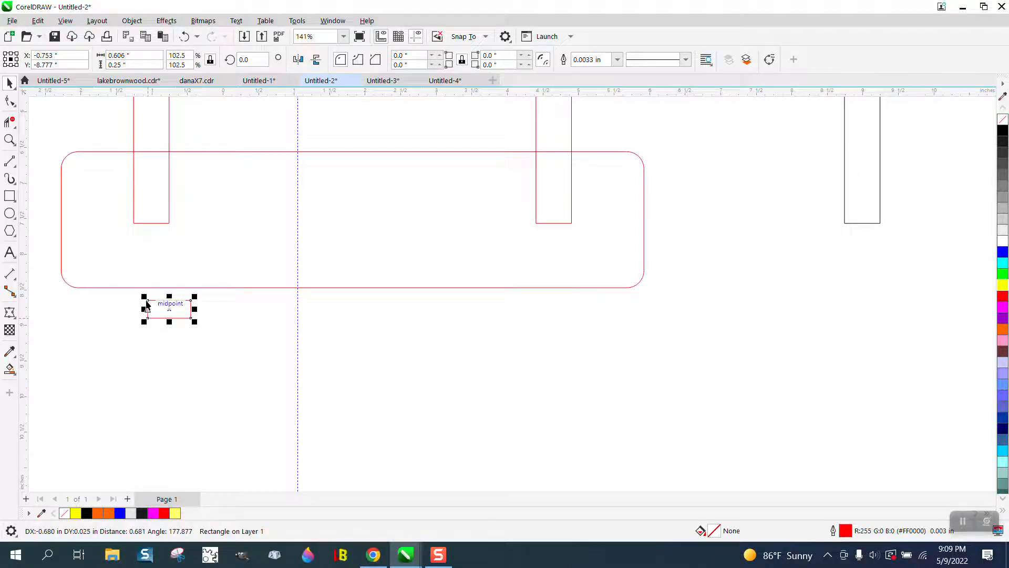
pyautogui.click(209, 62)
pyautogui.moveTo(150, 56); pyautogui.dragTo(108, 56)
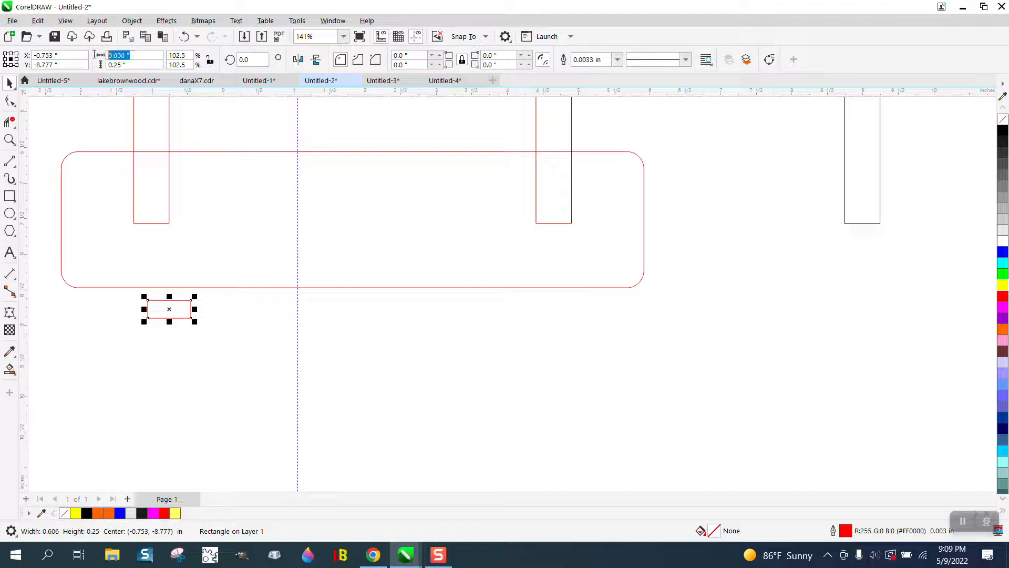
pyautogui.write('0.5')
pyautogui.press('Return')
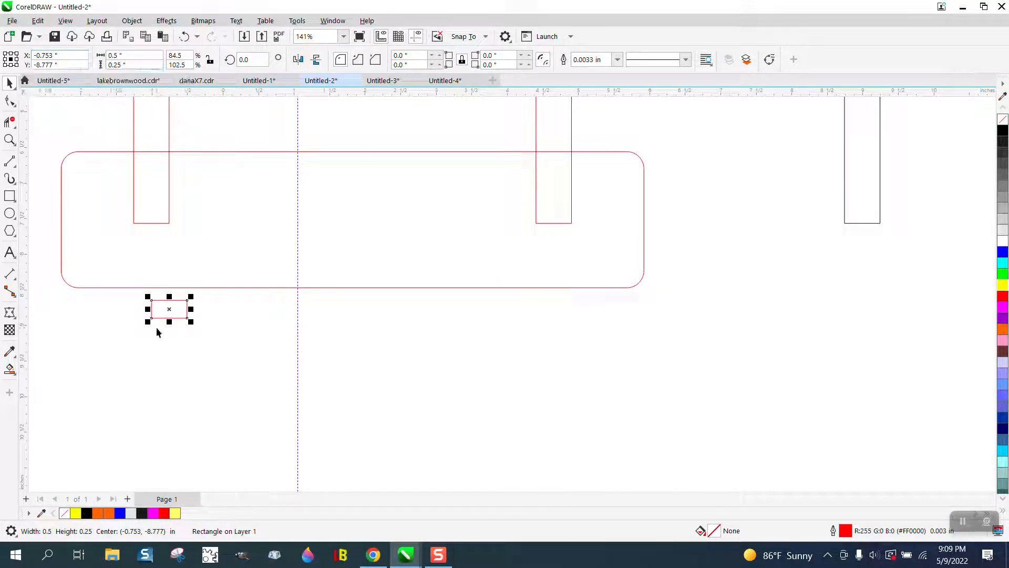
# Step: Snap the small rectangle's lower-left corner onto the lower-left corner of the arch's left leg
pyautogui.moveTo(147, 321); pyautogui.dragTo(148, 266)
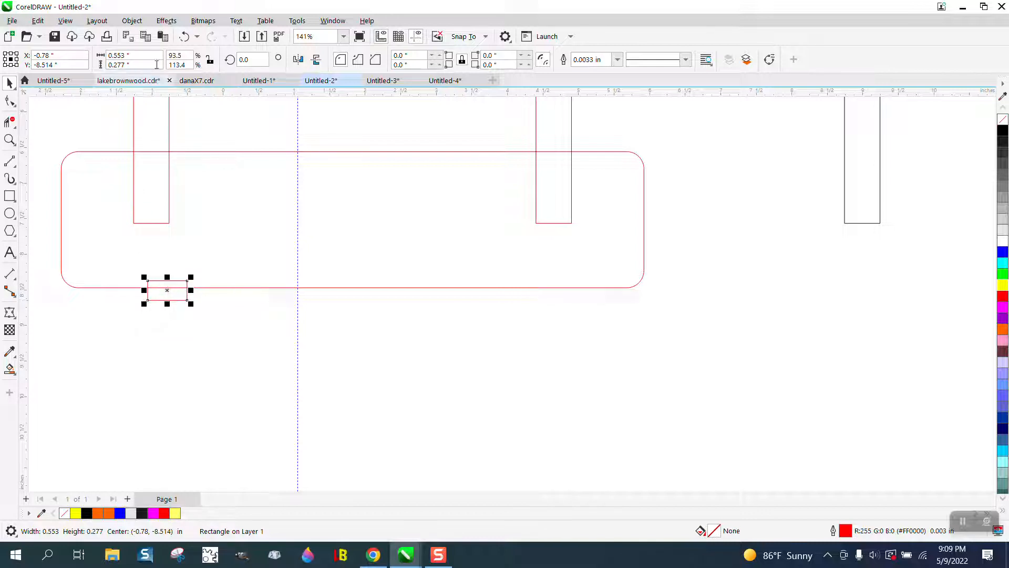
pyautogui.click(184, 36)
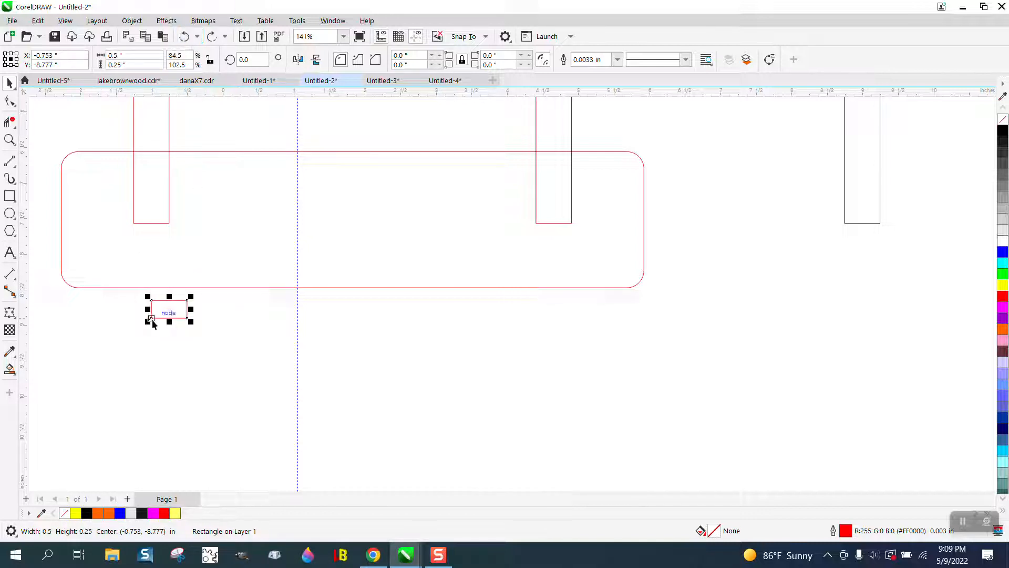
pyautogui.moveTo(152, 317); pyautogui.dragTo(136, 224)
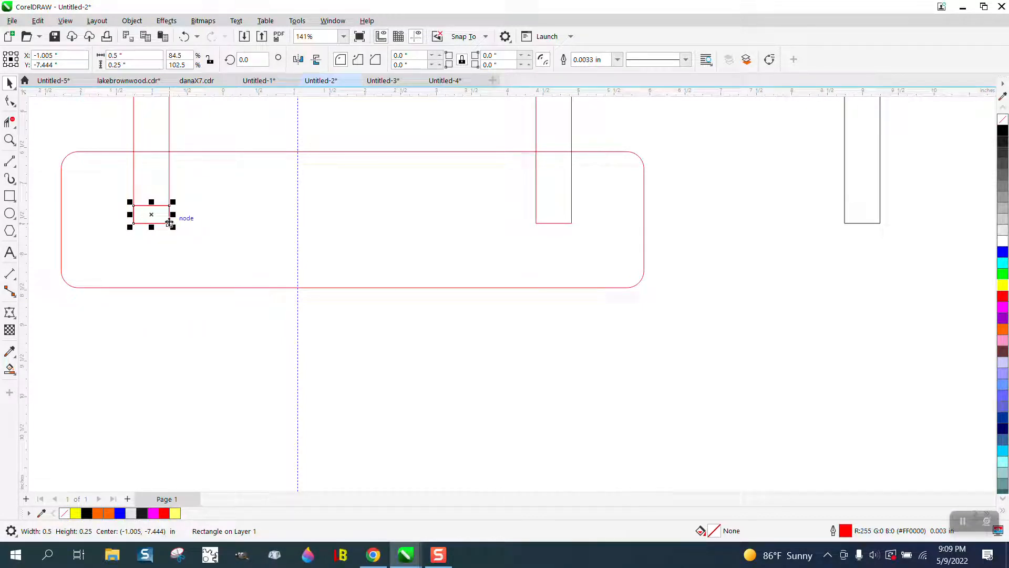
# Step: Copy the 0.5 by 0.25 inch slot onto the lower end of the arch's right leg and delete the red arch
pyautogui.moveTo(170, 222); pyautogui.dragTo(573, 226)
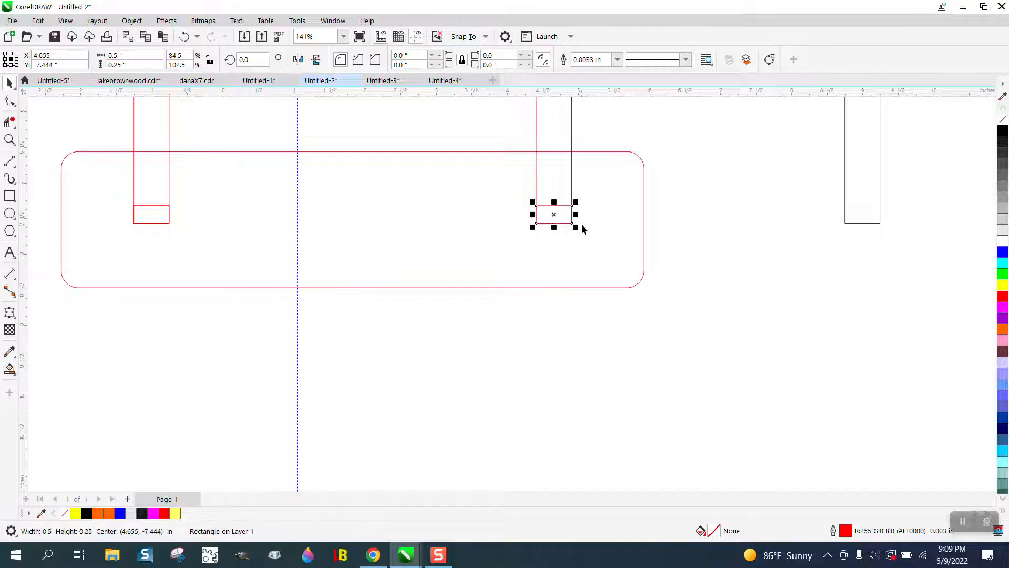
pyautogui.scroll(-1, 582, 228)
pyautogui.click(588, 143)
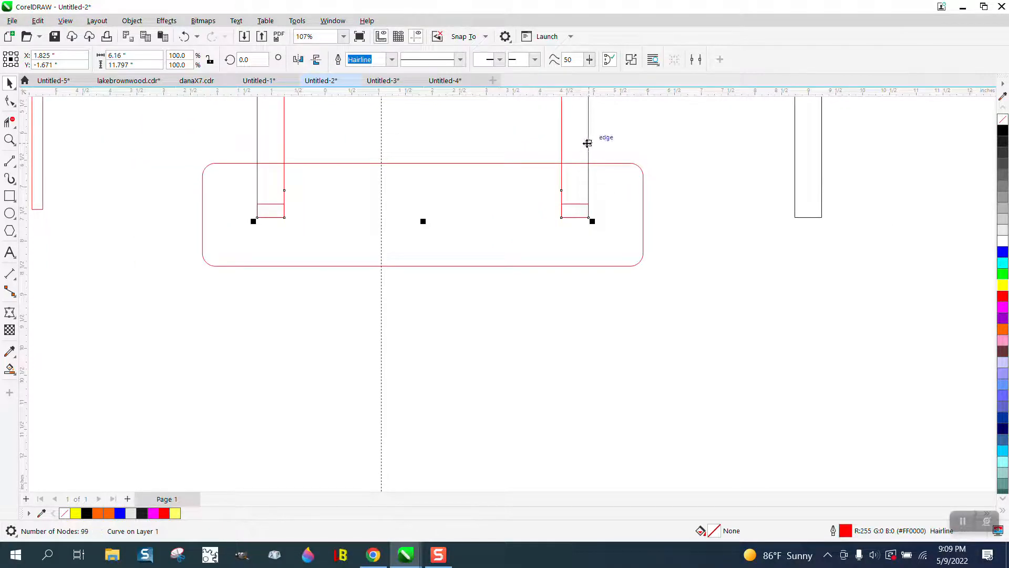
pyautogui.press('Delete')
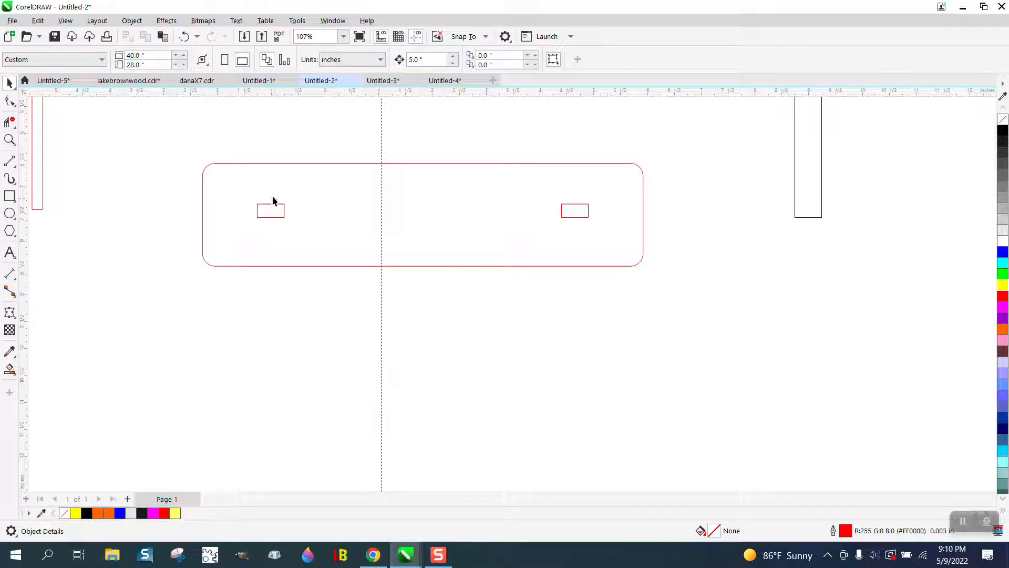
# Step: Group the two small slot rectangles inside the rounded base
pyautogui.moveTo(221, 138); pyautogui.dragTo(262, 195)
pyautogui.moveTo(590, 295); pyautogui.dragTo(607, 298)
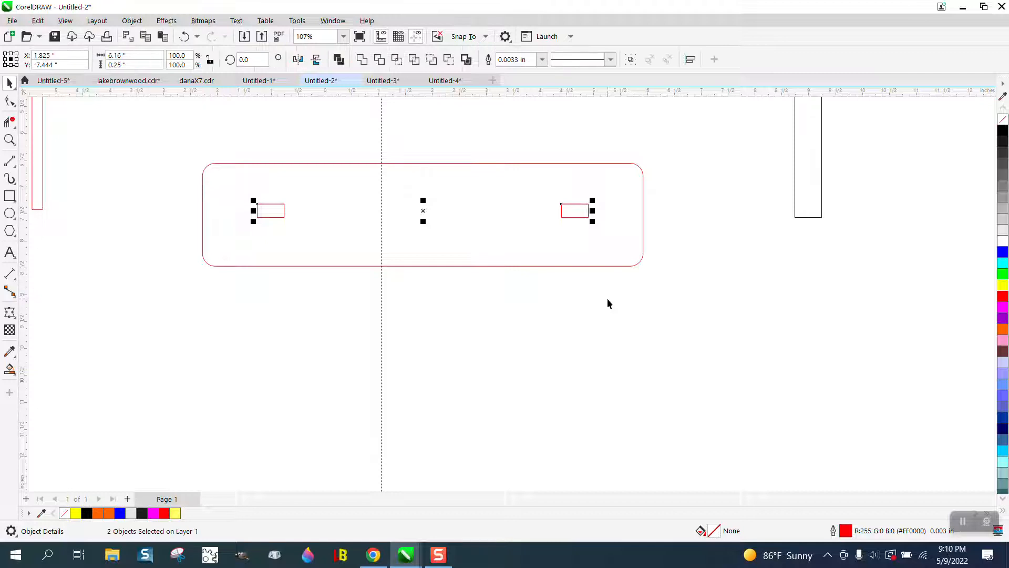
pyautogui.hotkey('ctrl', 'g')
# Step: Delete the black ampersand above the rounded base
pyautogui.scroll(-4, 607, 303)
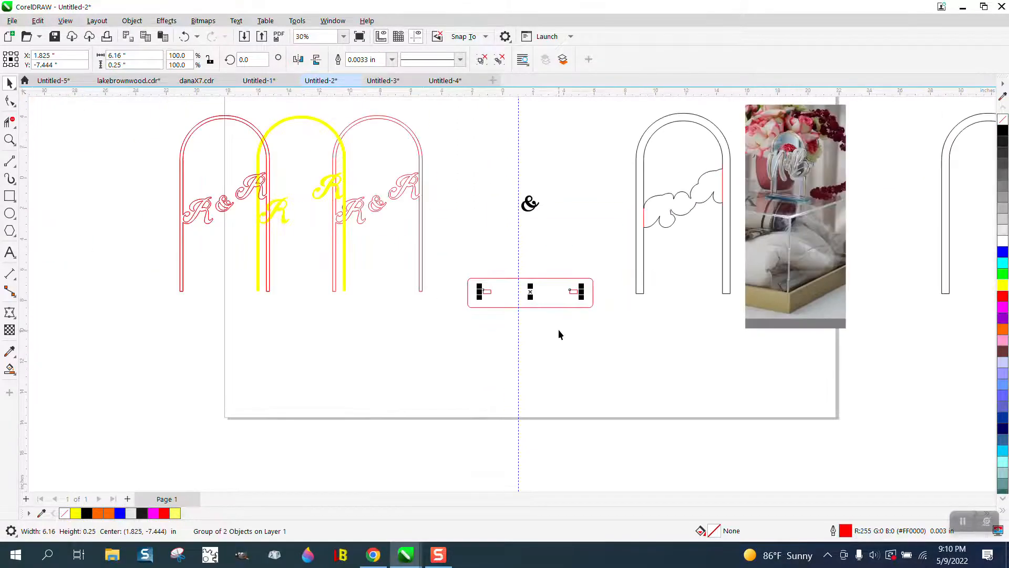
pyautogui.moveTo(478, 151); pyautogui.dragTo(570, 234)
pyautogui.press('Delete')
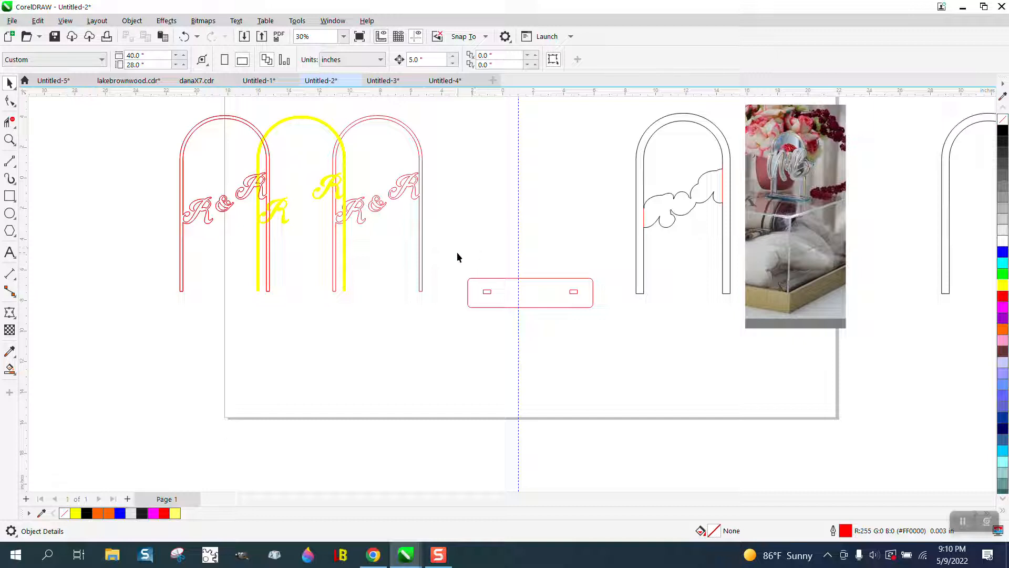
# Step: Centre the rounded base with its slots on the page and delete the vertical guideline
pyautogui.moveTo(592, 329); pyautogui.dragTo(611, 340)
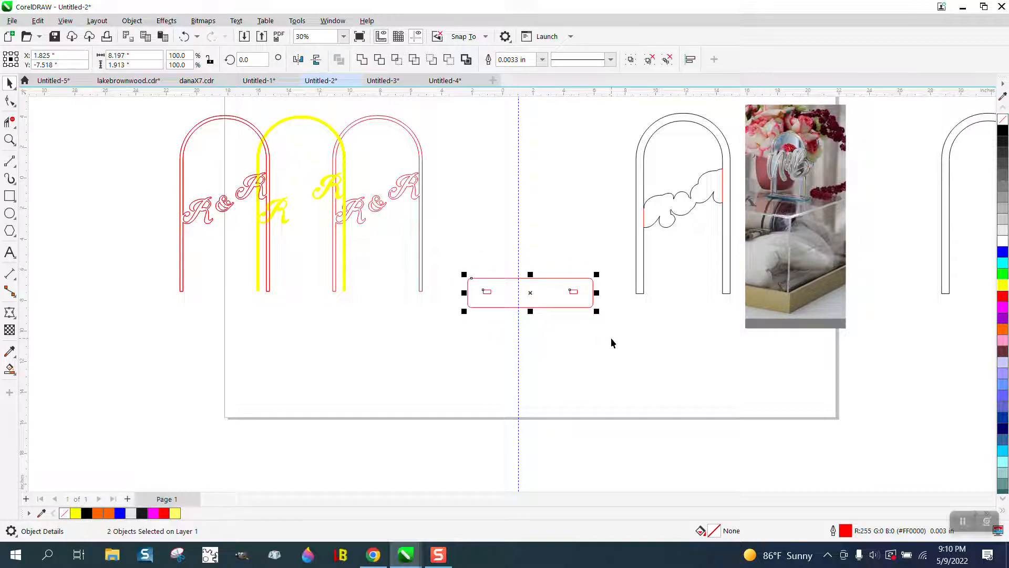
pyautogui.press('p')
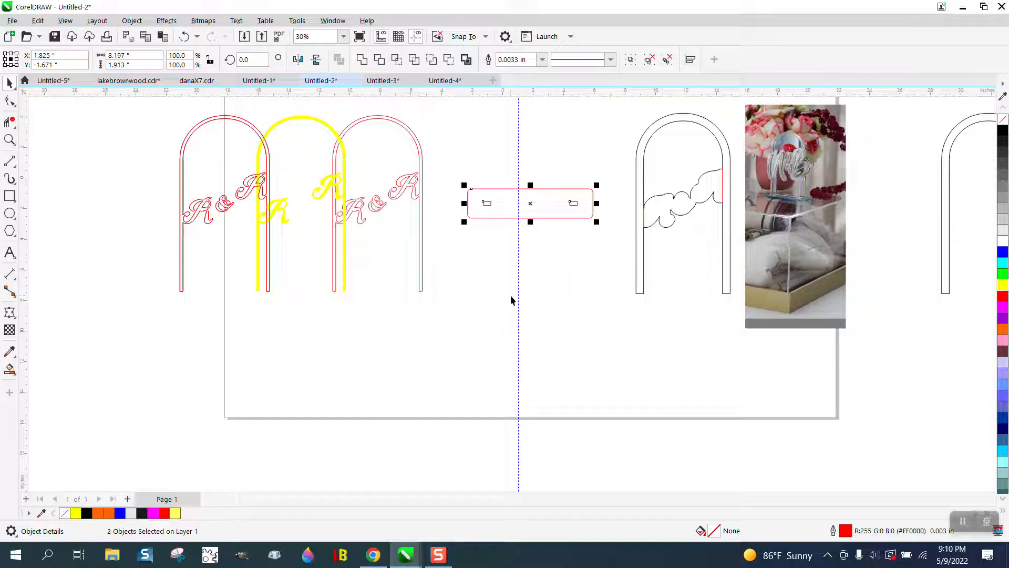
pyautogui.click(518, 170)
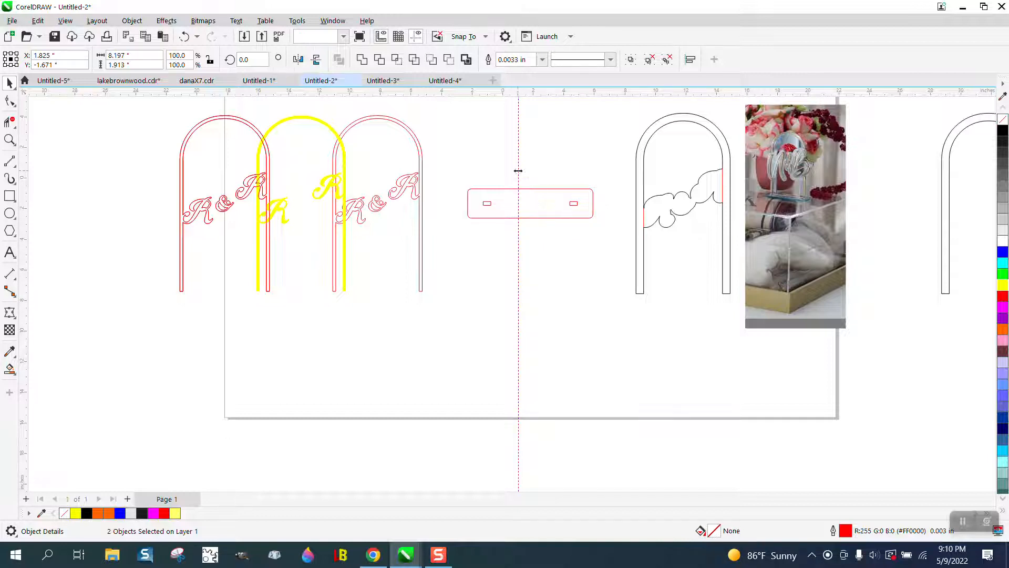
pyautogui.press('Delete')
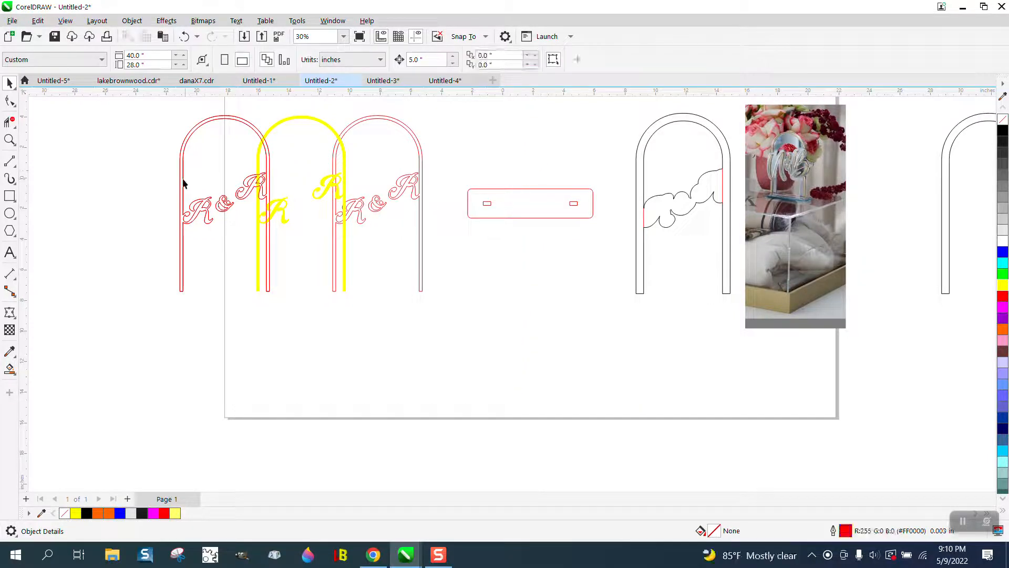
# Step: Fill the base's left slot with yellow using Smart Fill and move the filled piece above the base
pyautogui.click(10, 139)
pyautogui.moveTo(447, 177); pyautogui.dragTo(601, 280)
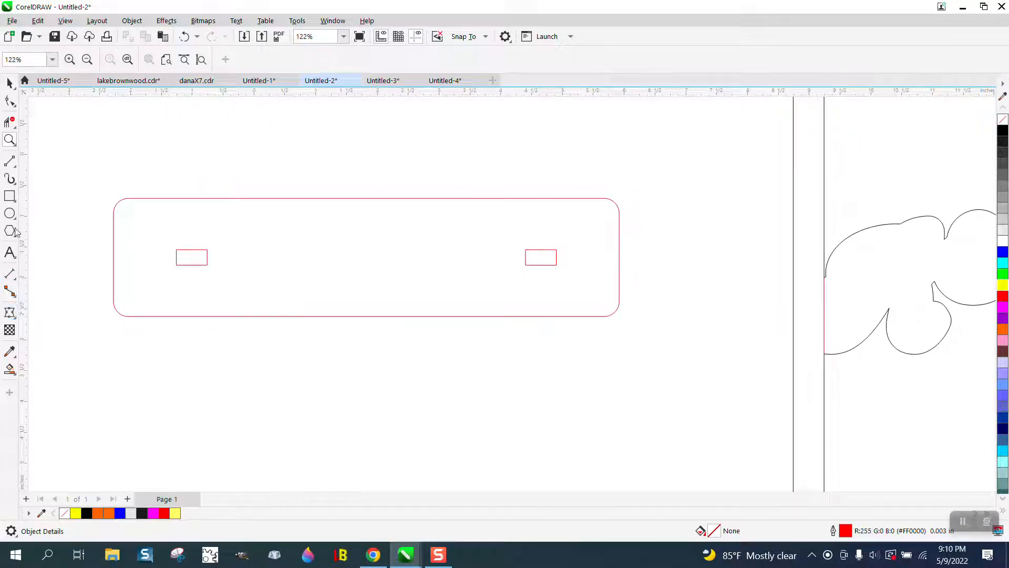
pyautogui.click(10, 369)
pyautogui.click(191, 263)
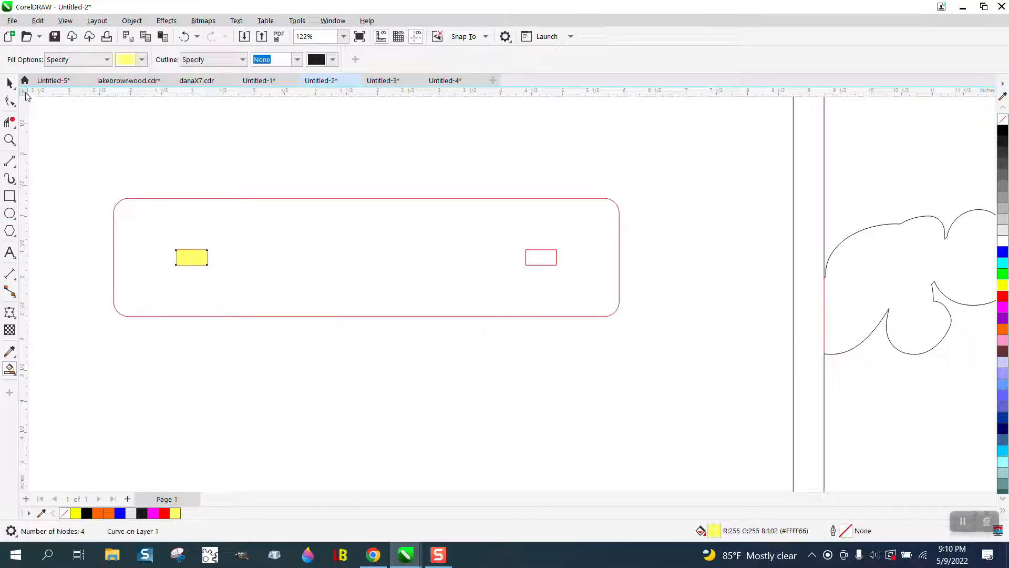
pyautogui.press('space')
pyautogui.moveTo(194, 261); pyautogui.dragTo(204, 167)
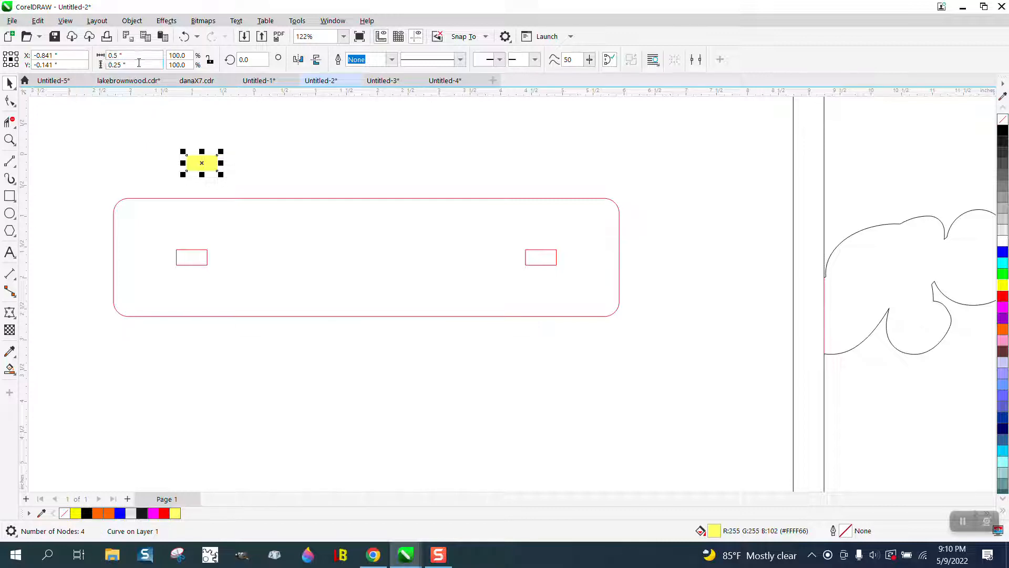
# Step: Delete the small yellow filled piece above the base
pyautogui.scroll(-3, 207, 279)
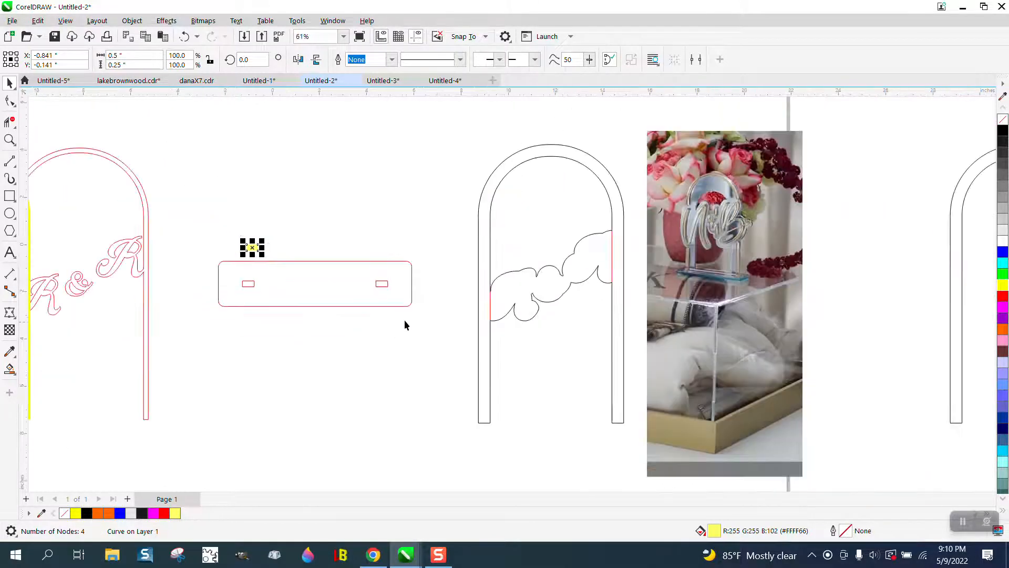
pyautogui.scroll(-4, 405, 325)
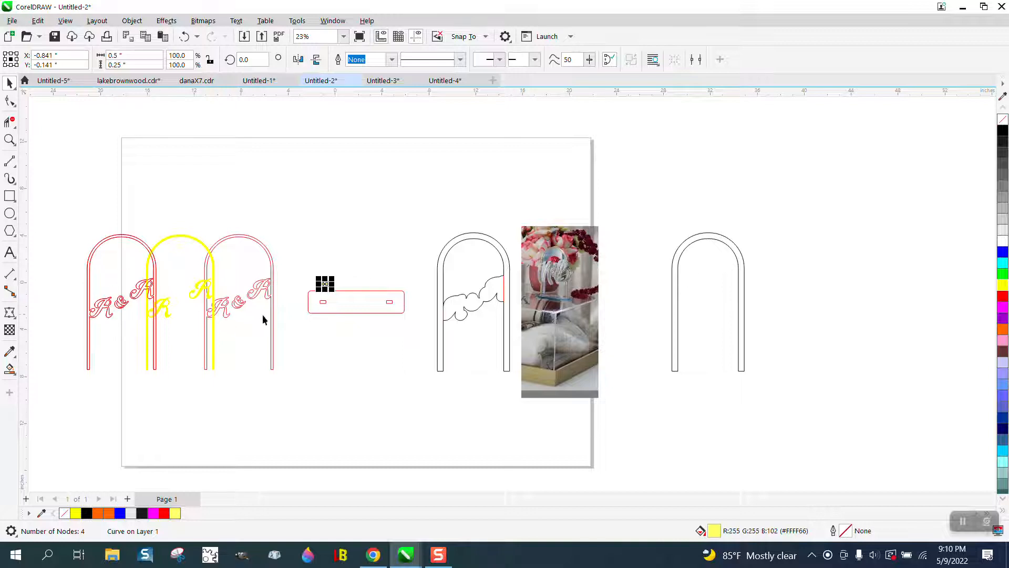
pyautogui.click(9, 139)
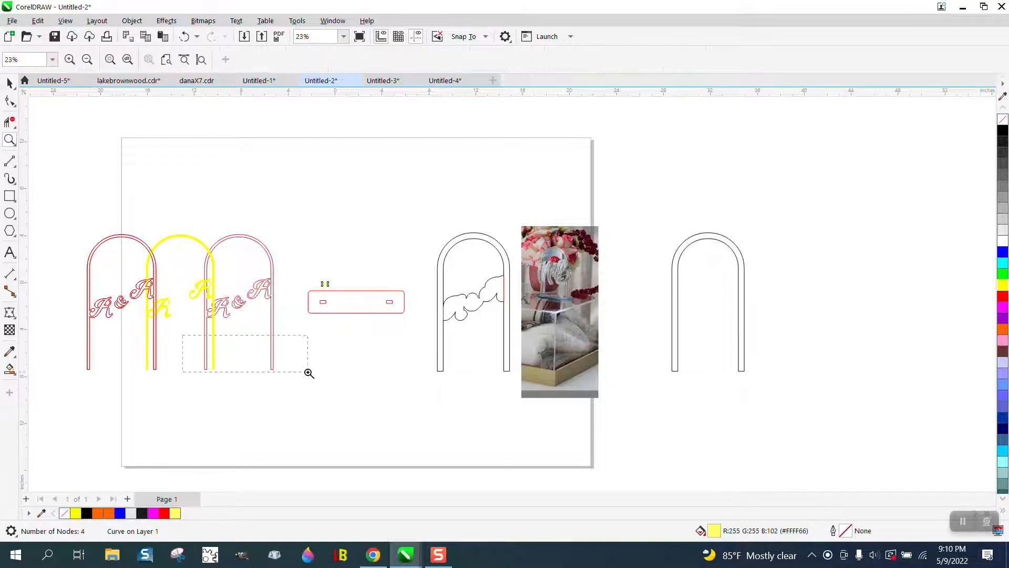
pyautogui.moveTo(309, 373); pyautogui.dragTo(310, 372)
pyautogui.scroll(-4, 288, 342)
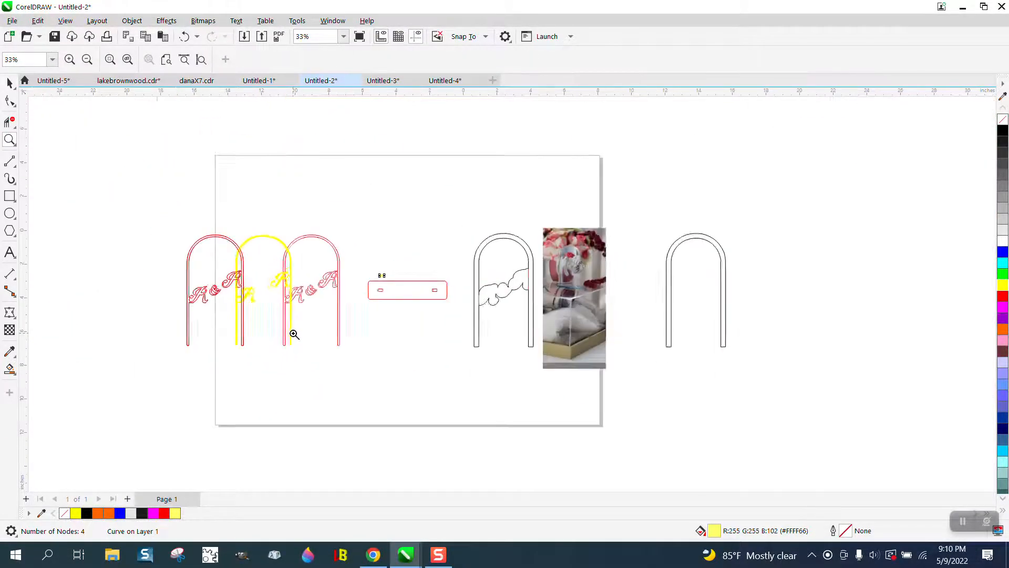
pyautogui.scroll(-5, 295, 334)
pyautogui.moveTo(287, 277); pyautogui.dragTo(409, 347)
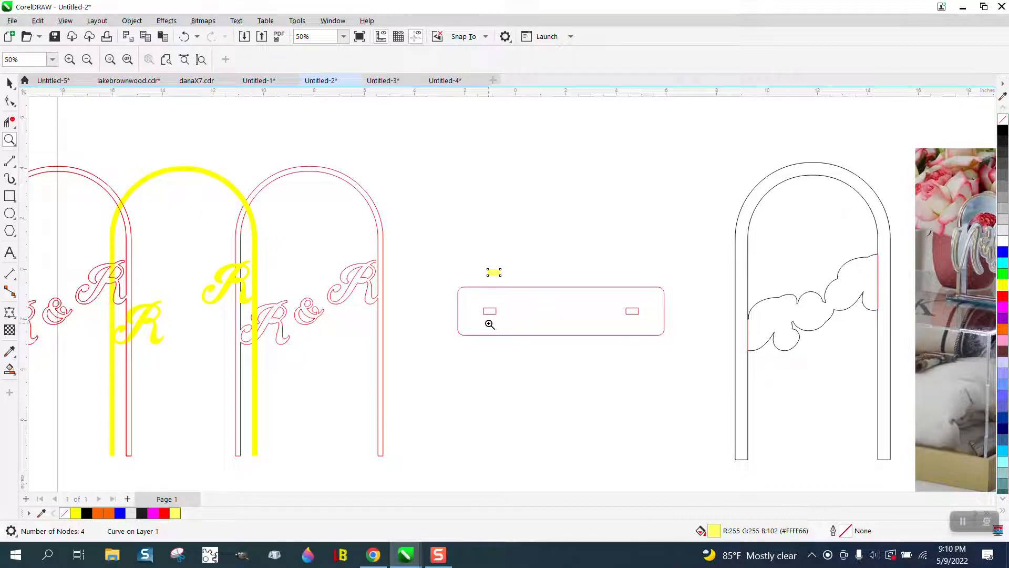
pyautogui.scroll(-1, 382, 301)
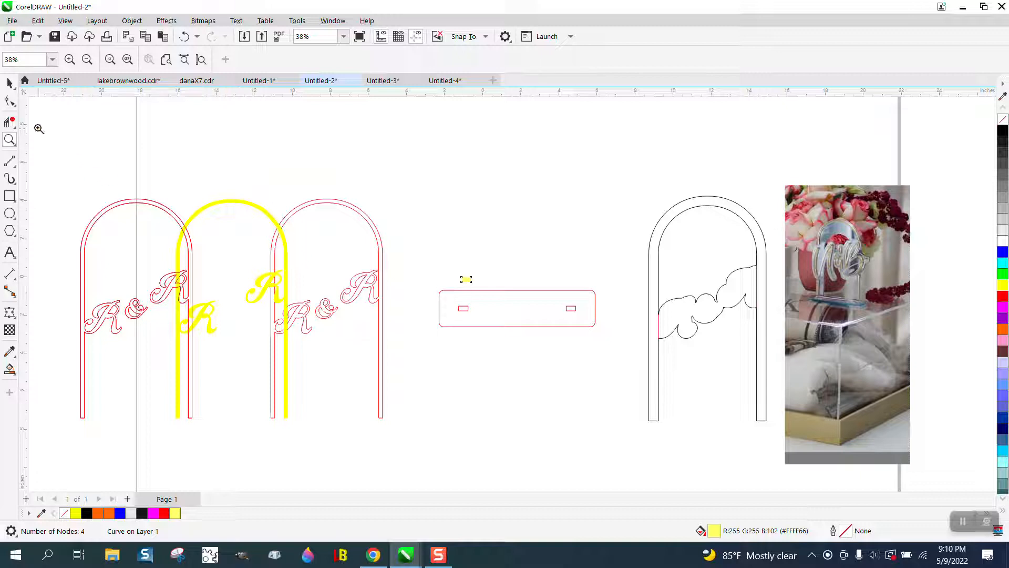
pyautogui.click(10, 83)
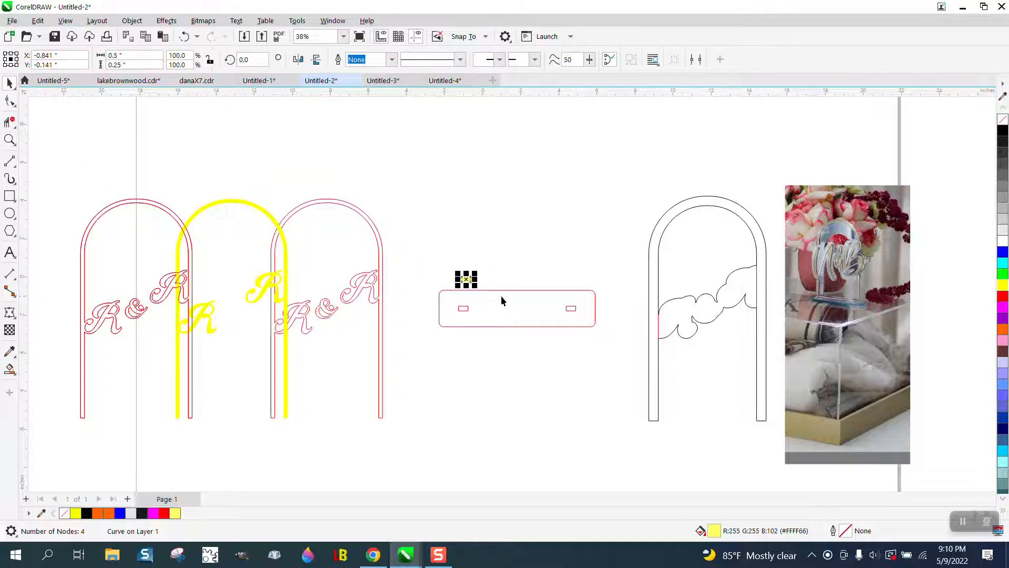
pyautogui.click(484, 288)
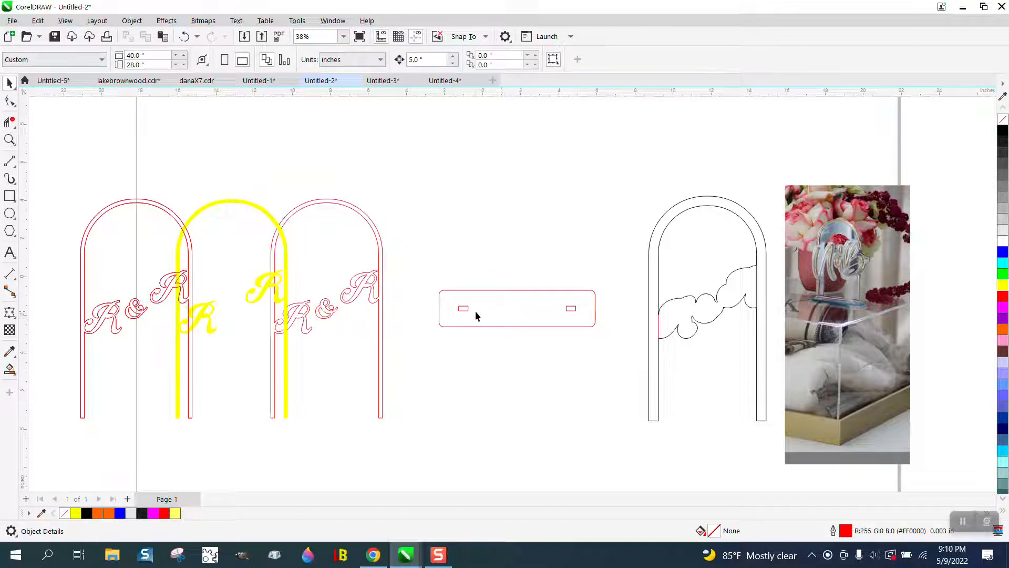
# Step: Use Smart Fill to copy the black arch frame beside the photo onto the base, and give the copy no fill and a black outline
pyautogui.click(657, 415)
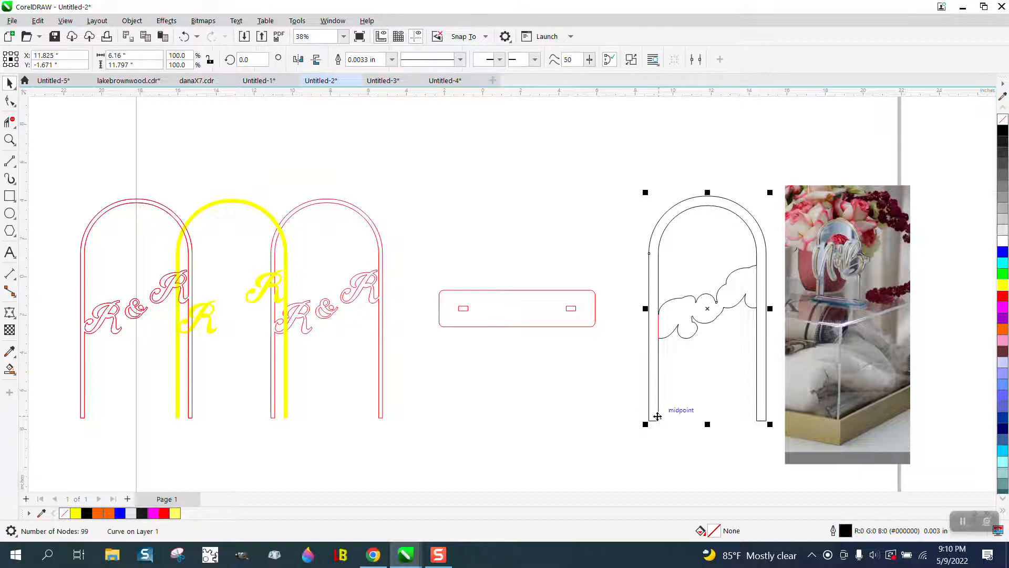
pyautogui.click(9, 368)
pyautogui.click(654, 381)
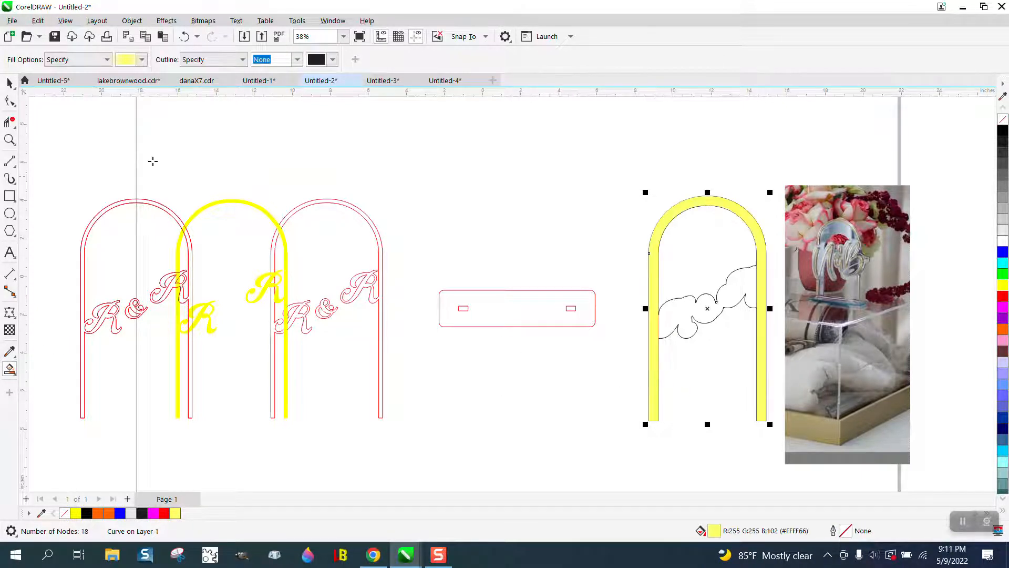
pyautogui.click(9, 83)
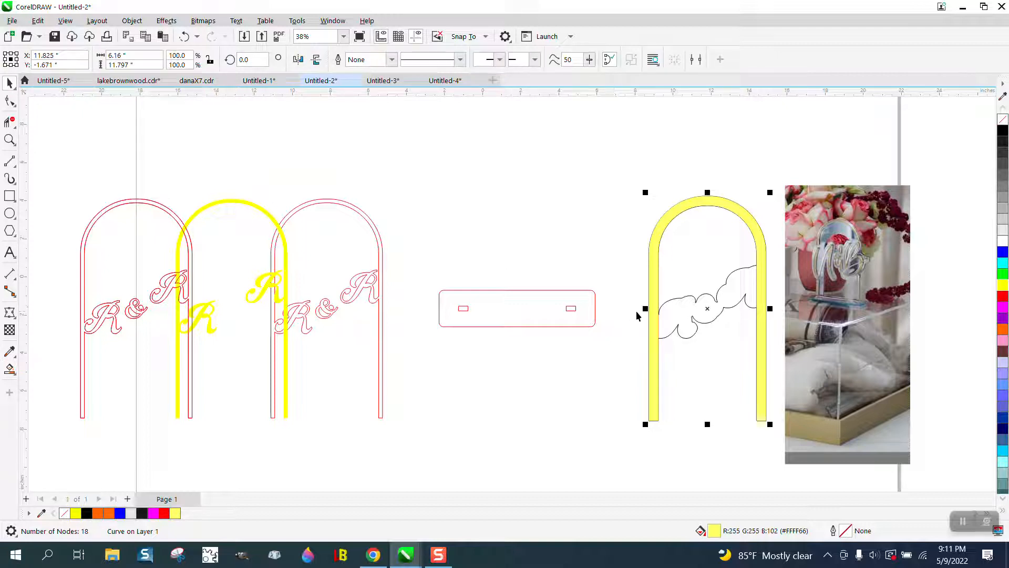
pyautogui.moveTo(652, 310); pyautogui.dragTo(423, 271)
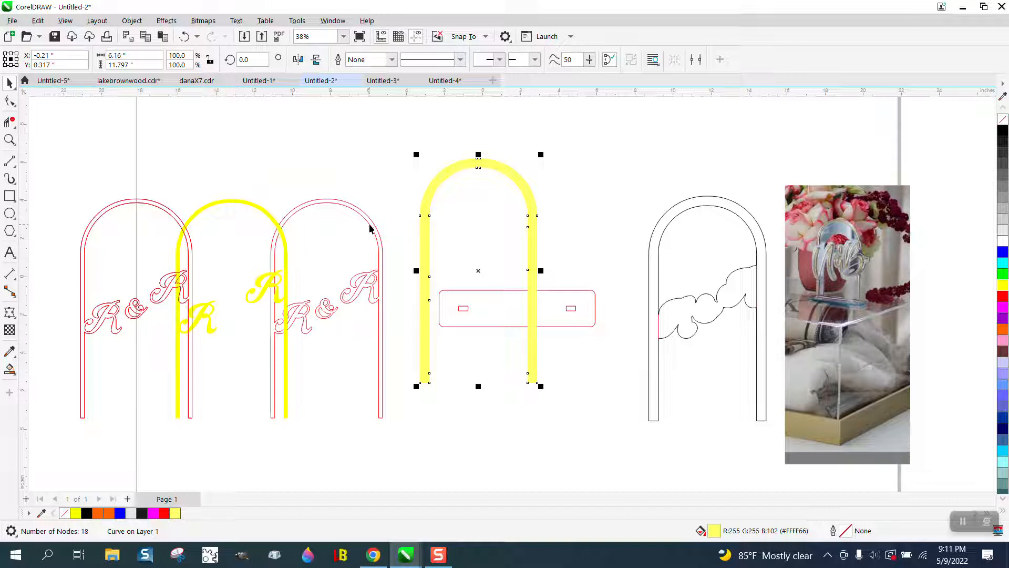
pyautogui.click(1003, 119)
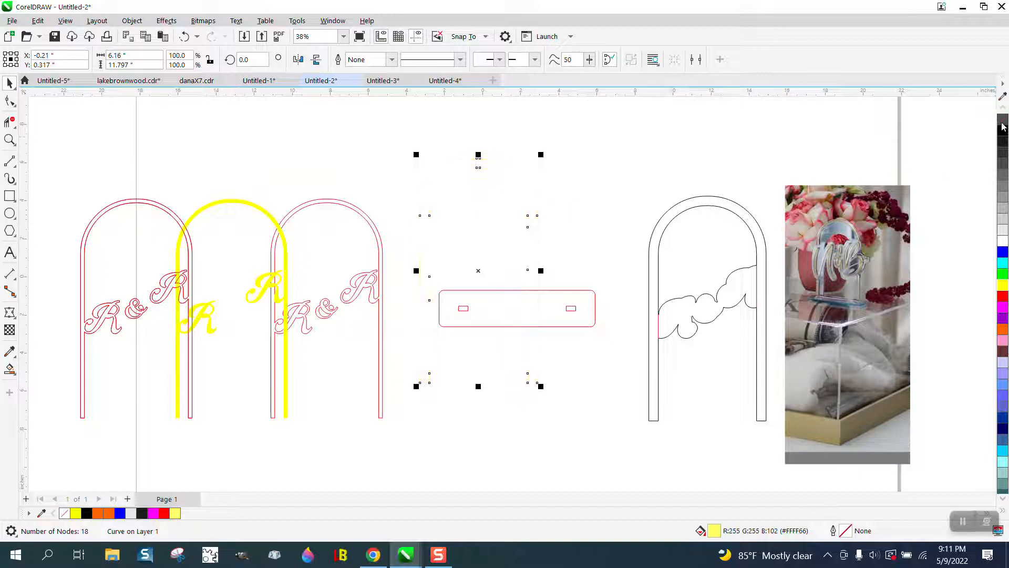
pyautogui.rightClick(1003, 131)
# Step: Move the yellow monogrammed arch onto the base and centre the copied black arch outline on it
pyautogui.click(256, 208)
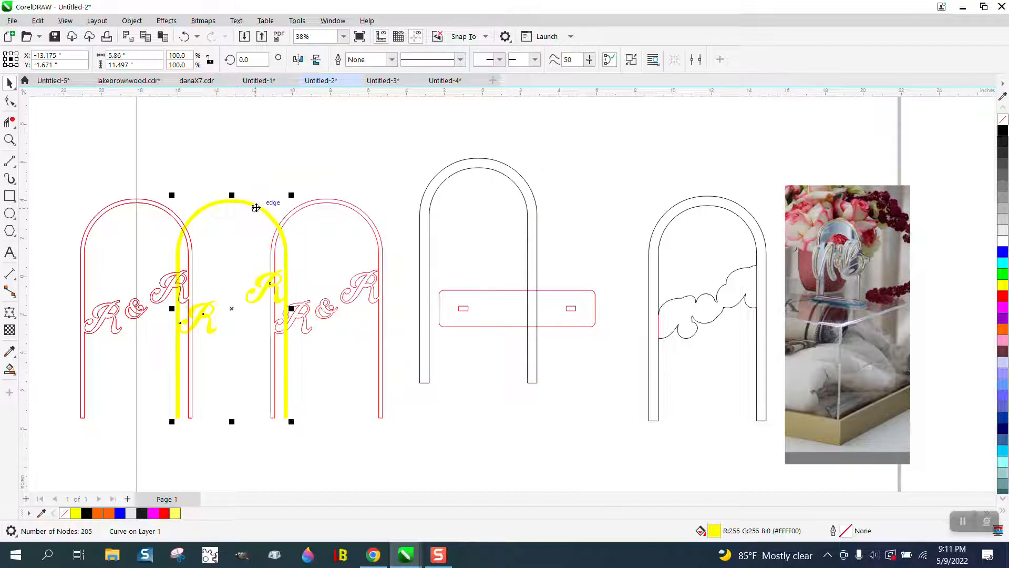
pyautogui.moveTo(257, 205); pyautogui.dragTo(542, 205)
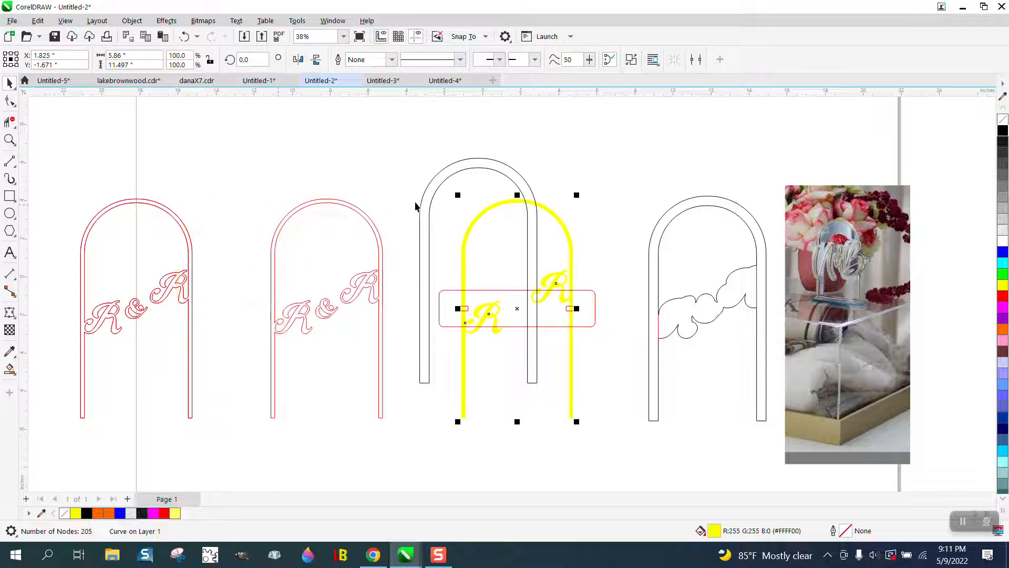
pyautogui.click(477, 174)
pyautogui.hotkey('ctrl', 'z')
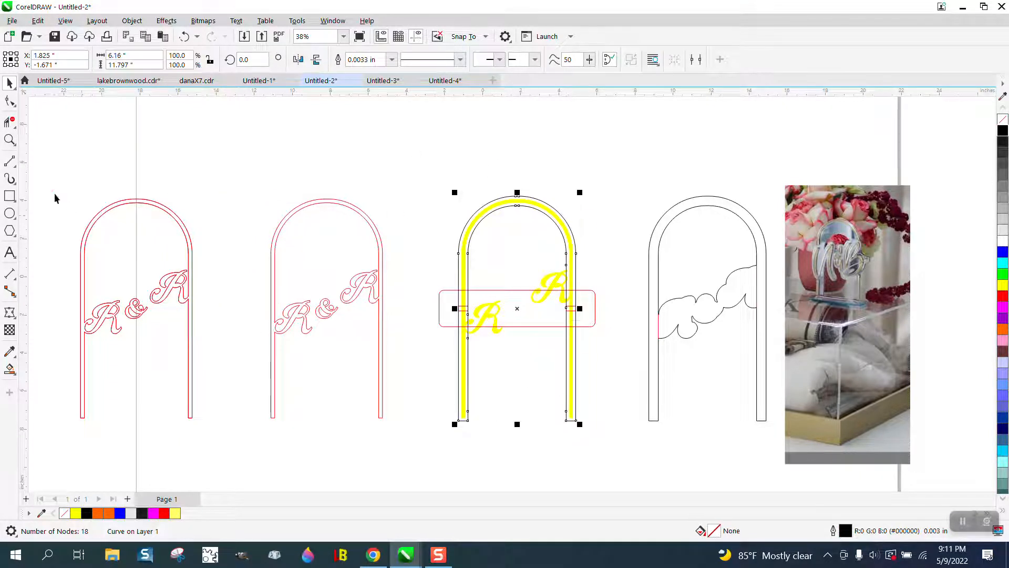
# Step: Try to snap the black arch outline's leg ends onto the base's slots, and undo the move
pyautogui.click(10, 139)
pyautogui.moveTo(405, 381); pyautogui.dragTo(610, 439)
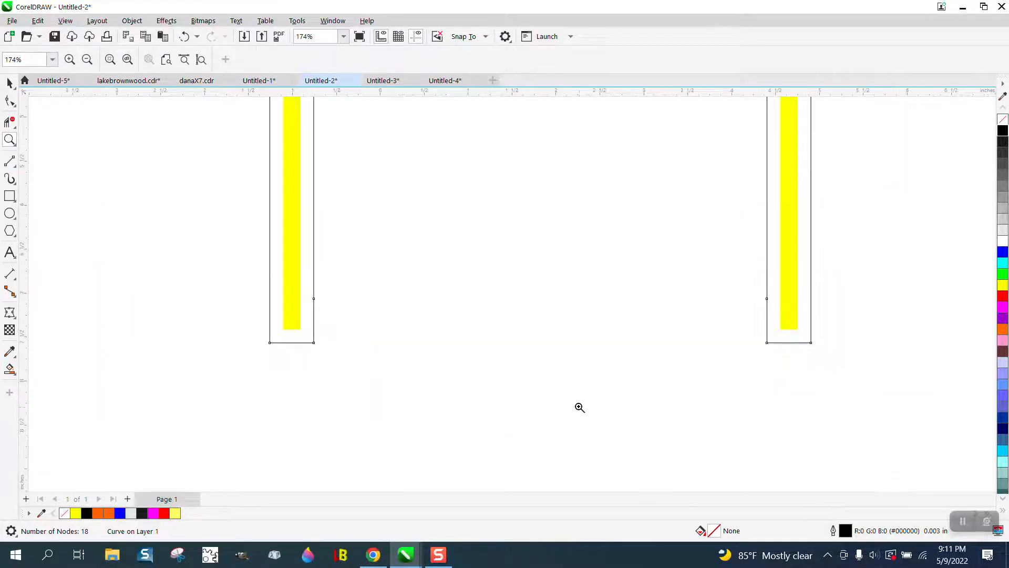
pyautogui.rightClick(292, 337)
pyautogui.rightClick(323, 347)
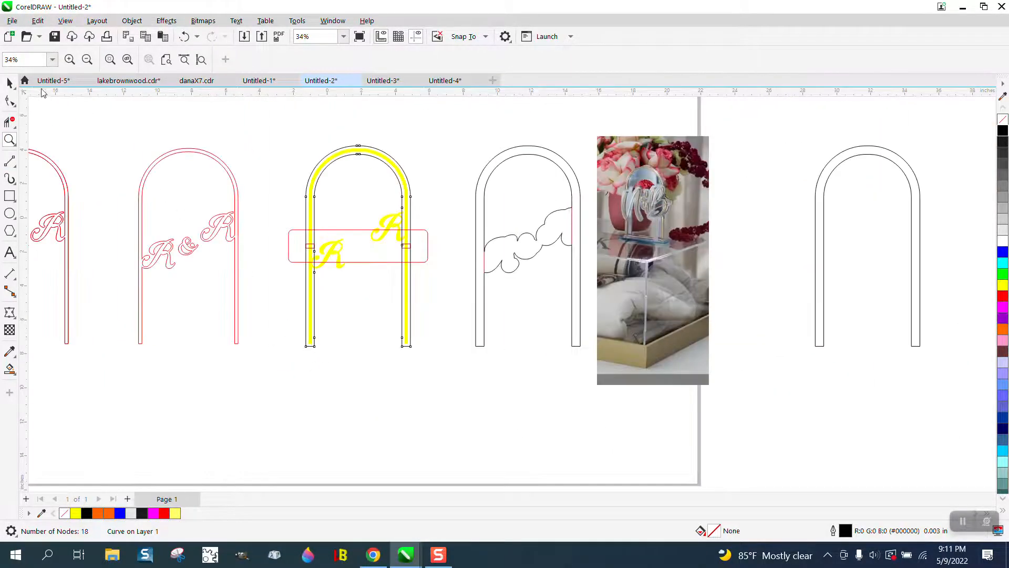
pyautogui.click(11, 83)
pyautogui.moveTo(277, 318); pyautogui.dragTo(314, 247)
pyautogui.click(314, 347)
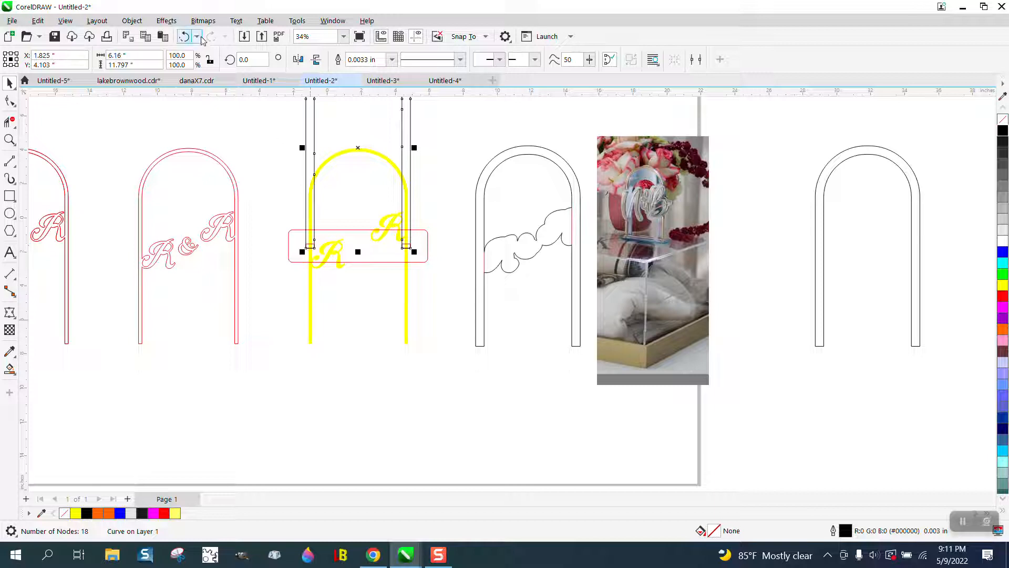
pyautogui.click(184, 36)
# Step: Move the black arch outline and the yellow monogrammed arch 10 inches down, clear of the base
pyautogui.scroll(-2, 412, 226)
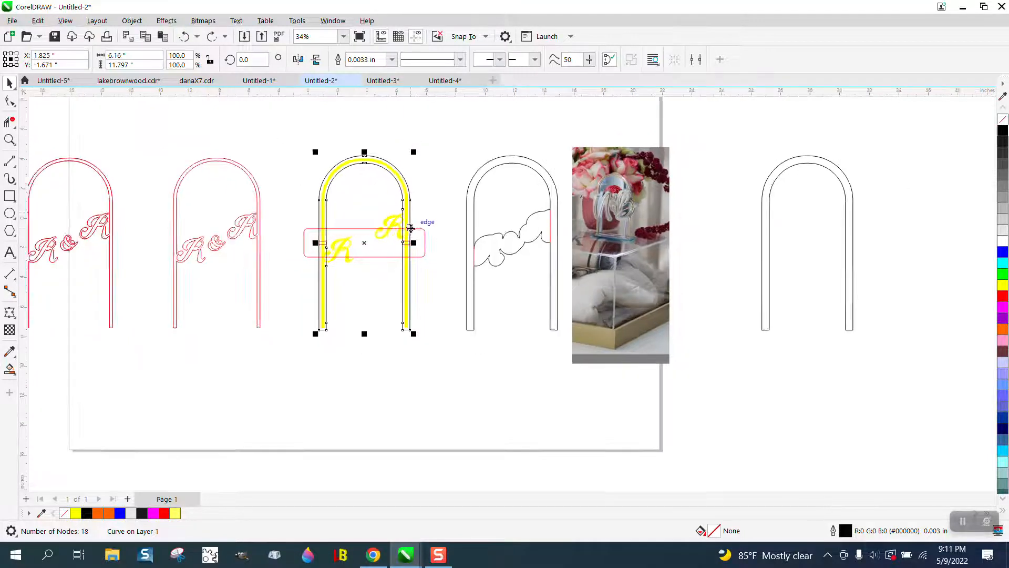
pyautogui.press('Down')
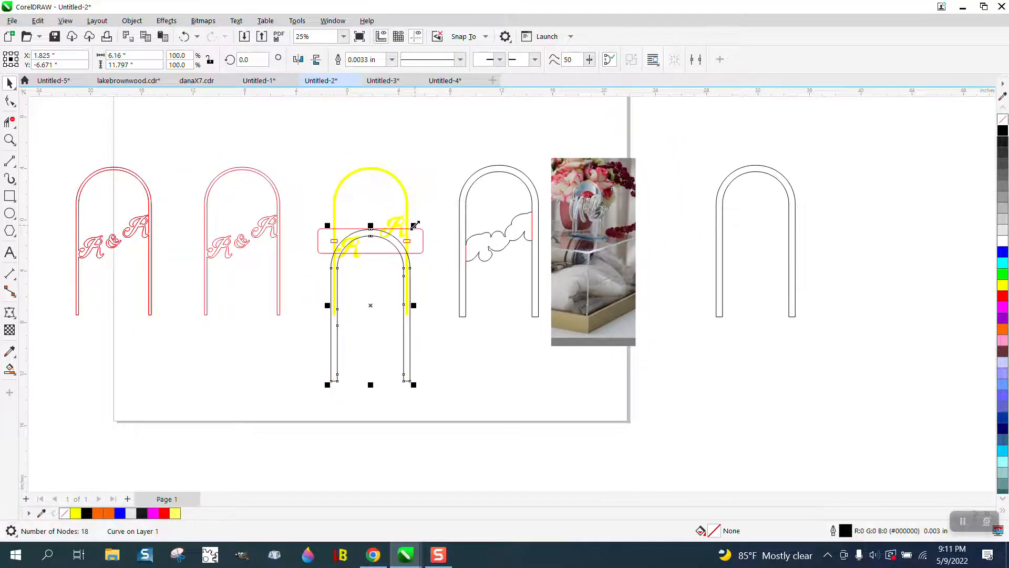
pyautogui.press('Down')
pyautogui.click(403, 225)
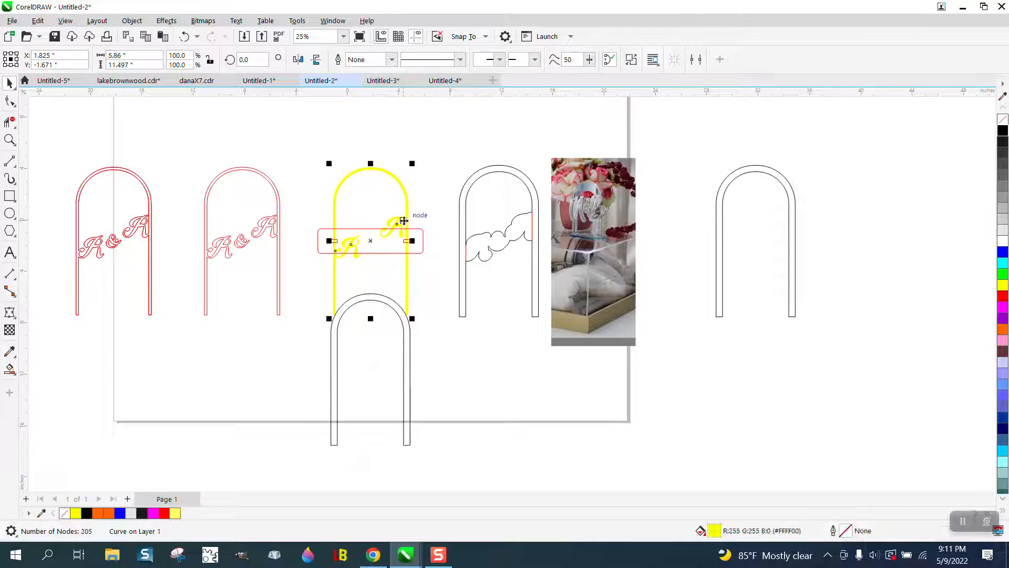
pyautogui.press('Right')
pyautogui.press('Down')
pyautogui.press('Down')
pyautogui.press('Left')
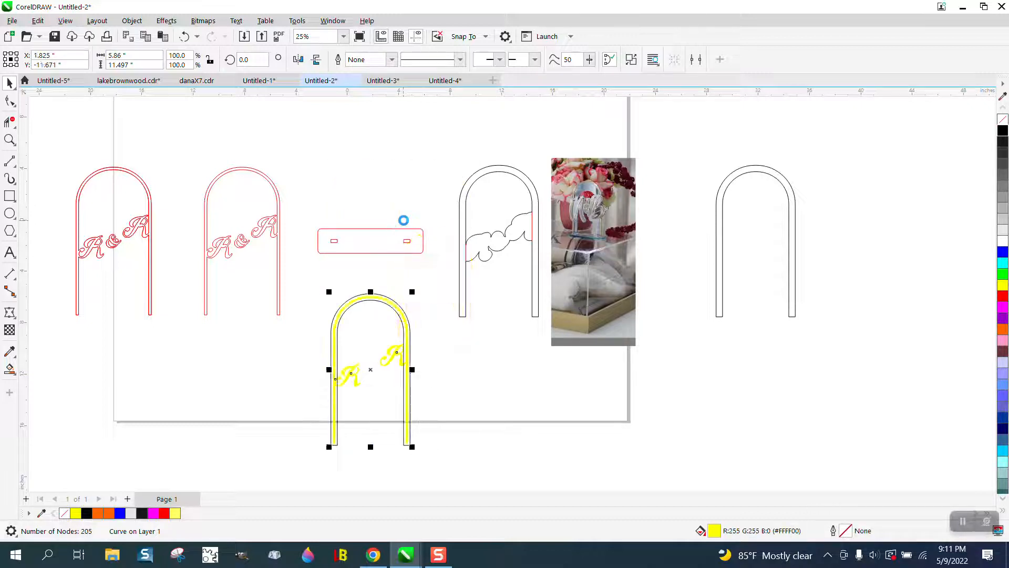
# Step: Group the yellow monogrammed arch with its black outline and move the group 10 inches back up over the base
pyautogui.moveTo(309, 284); pyautogui.dragTo(459, 463)
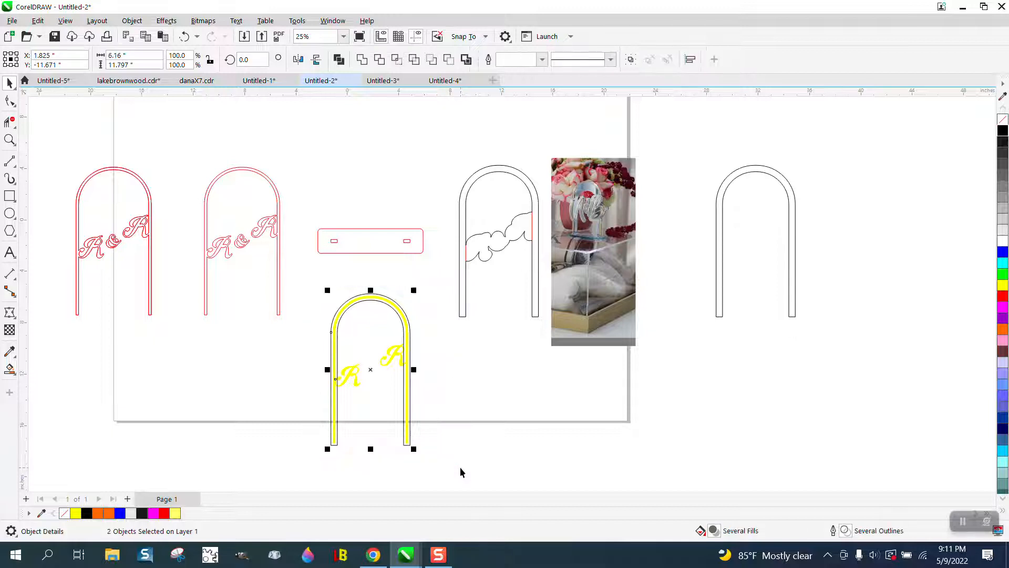
pyautogui.hotkey('ctrl', 'g')
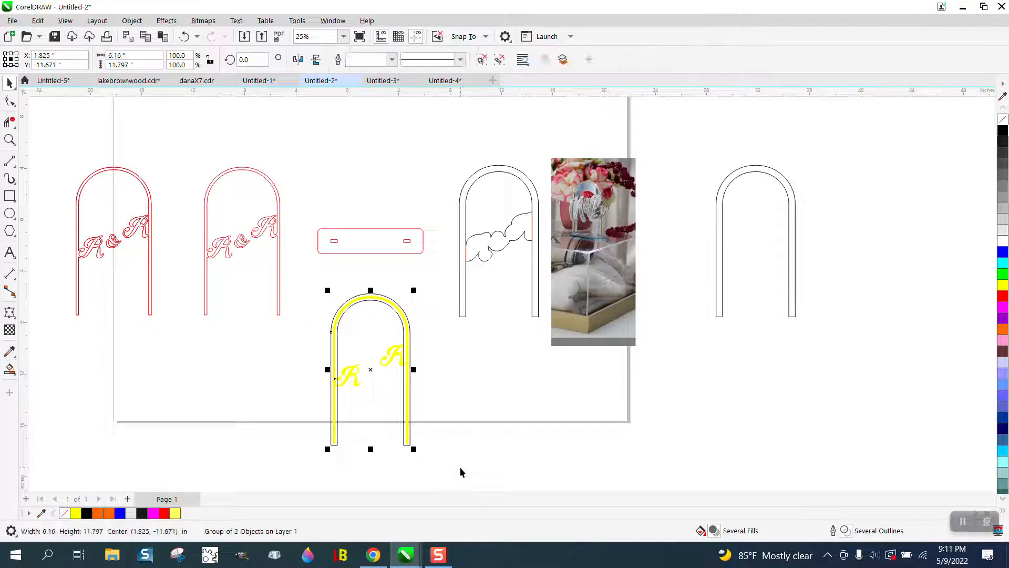
pyautogui.press('Up')
pyautogui.press('Up')
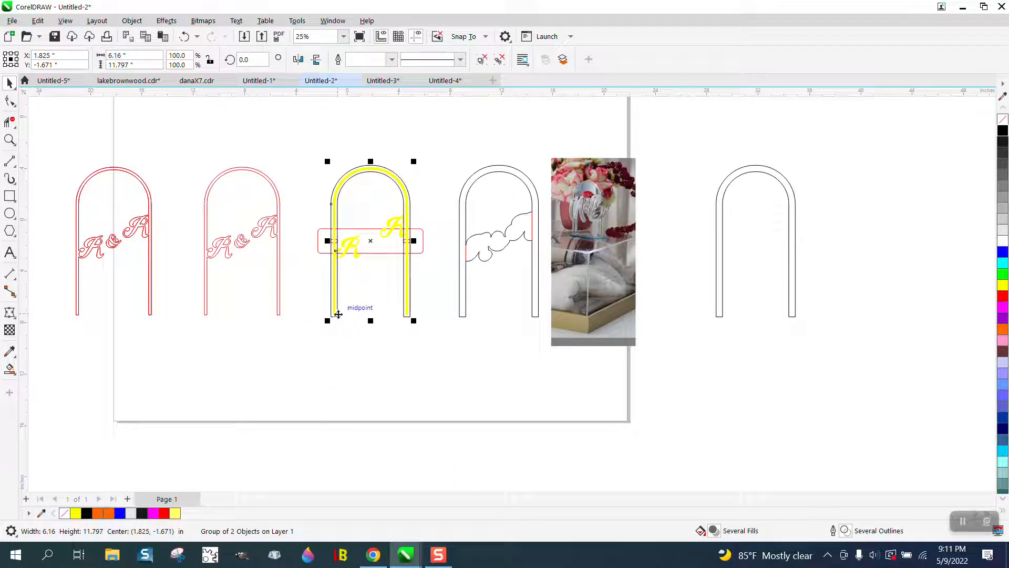
# Step: Snap the grouped arch's leg ends onto the two slots in the base
pyautogui.moveTo(338, 314); pyautogui.dragTo(440, 271)
pyautogui.click(10, 140)
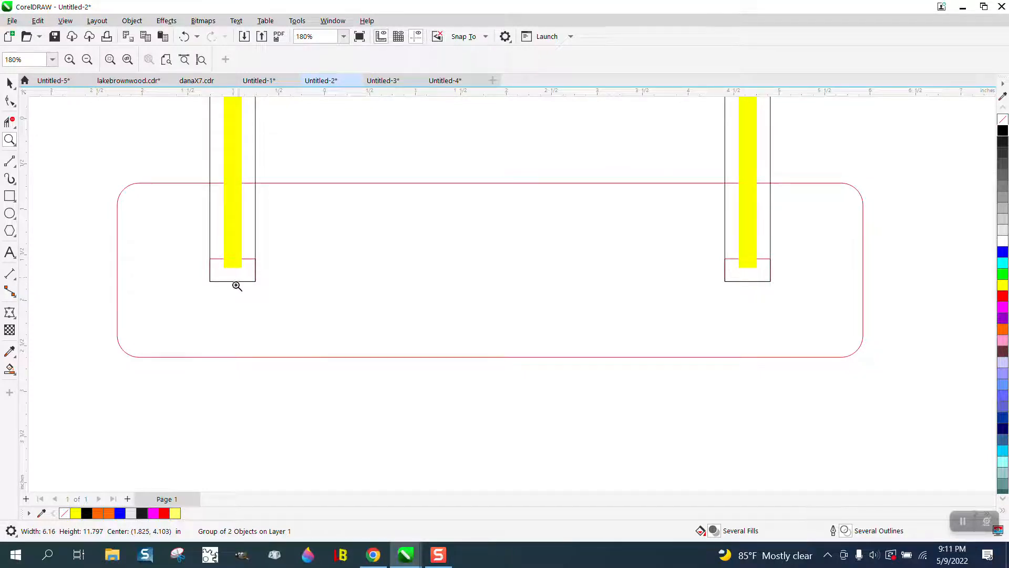
# Step: Move the grouped arch up about 0.33 inch so its leg ends sit just above the base's slots
pyautogui.click(9, 82)
pyautogui.scroll(-1, 327, 271)
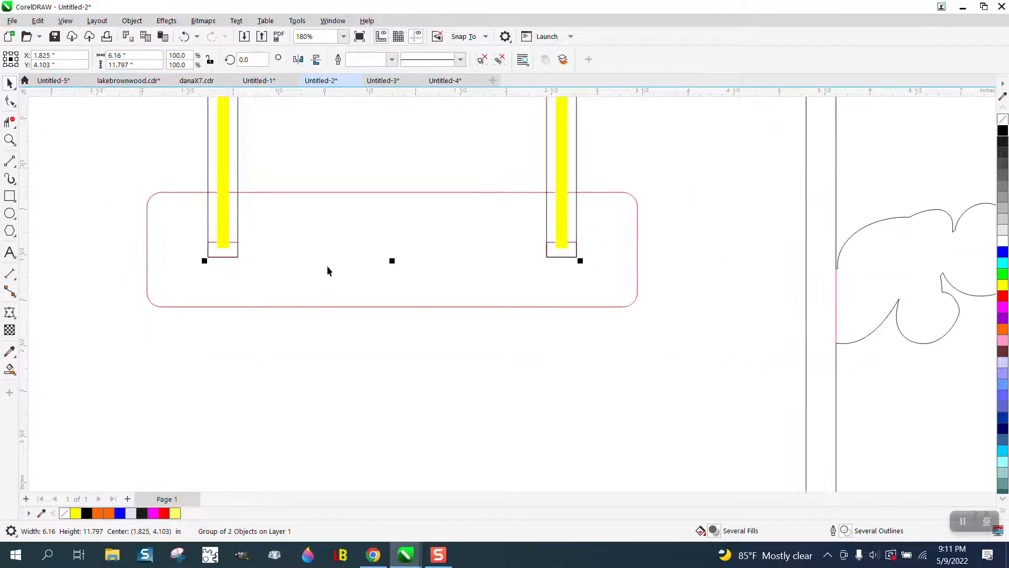
pyautogui.moveTo(228, 225); pyautogui.dragTo(249, 218)
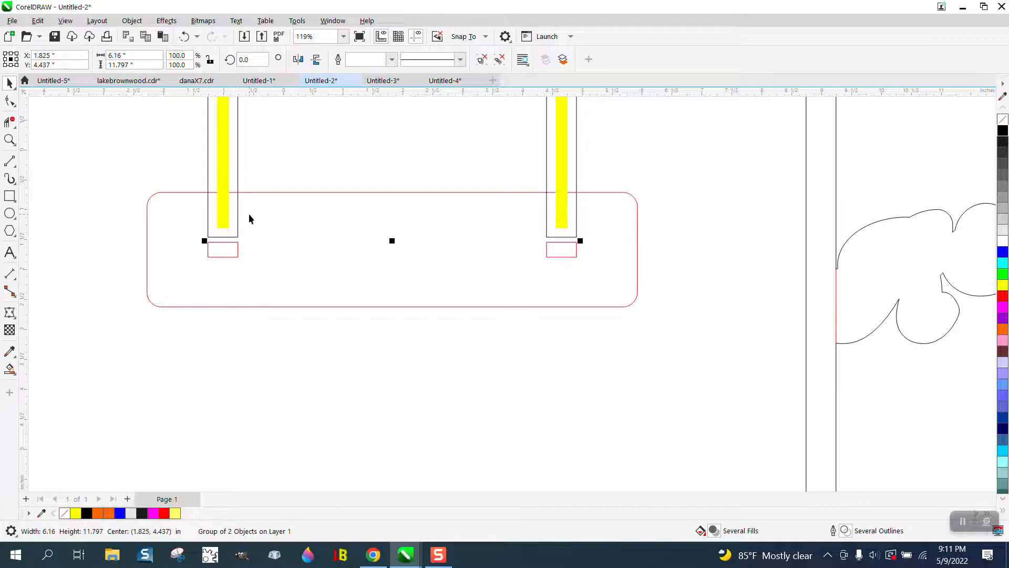
# Step: Examine how the grouped arch's leg ends line up with the slots in the base
pyautogui.scroll(-4, 249, 218)
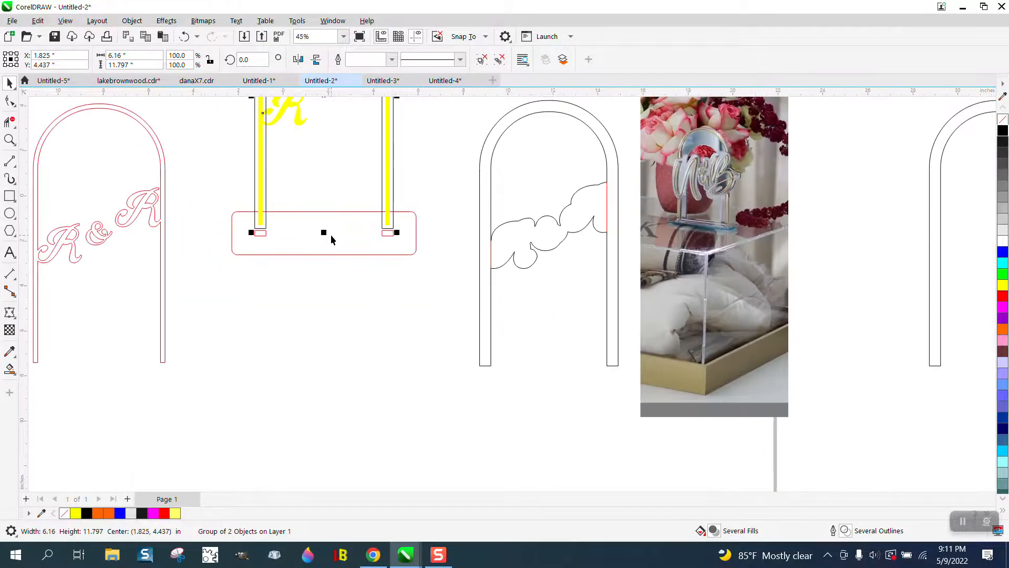
pyautogui.scroll(-3, 346, 226)
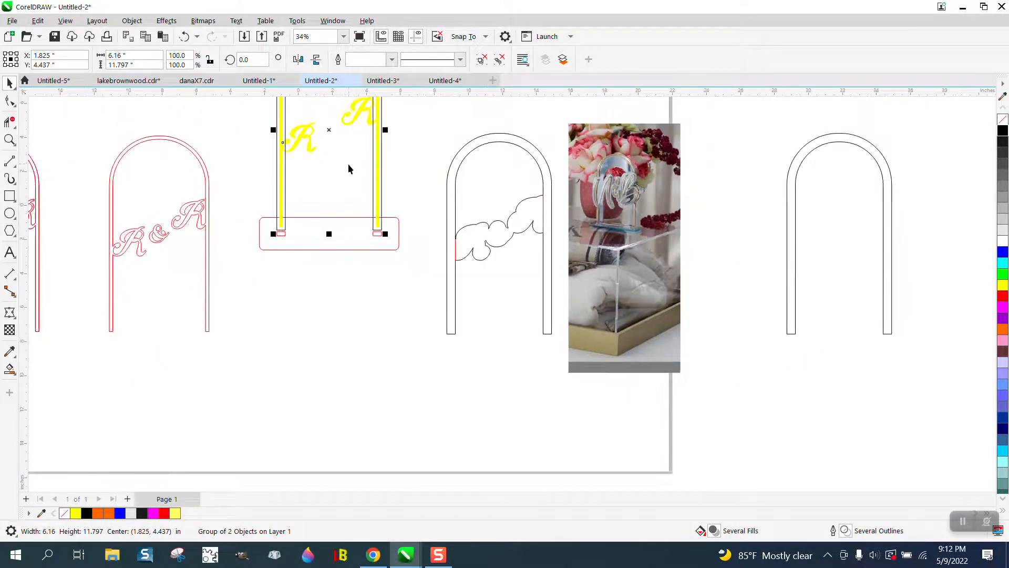
pyautogui.scroll(-2, 339, 228)
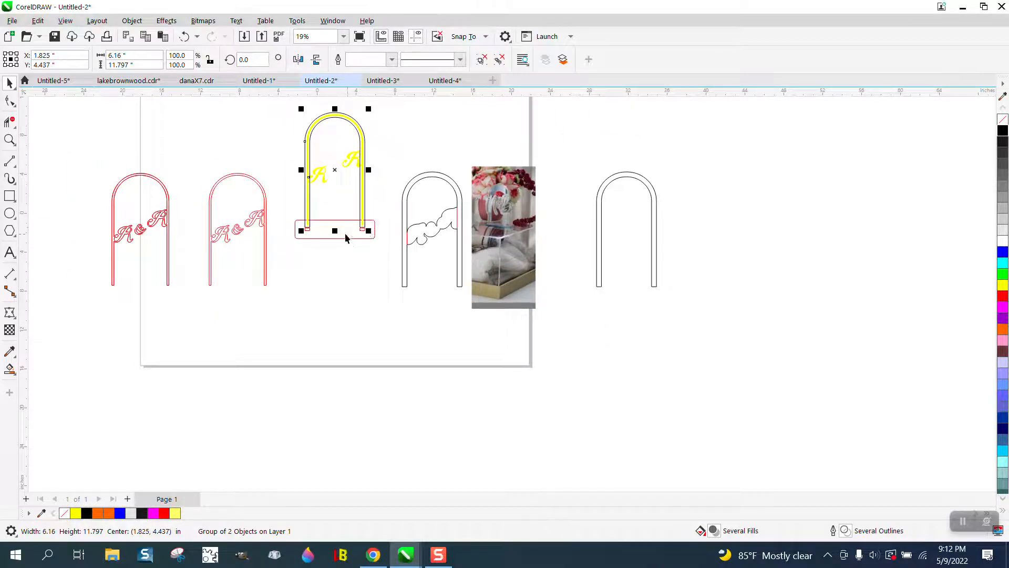
pyautogui.click(10, 139)
pyautogui.moveTo(306, 204); pyautogui.dragTo(414, 265)
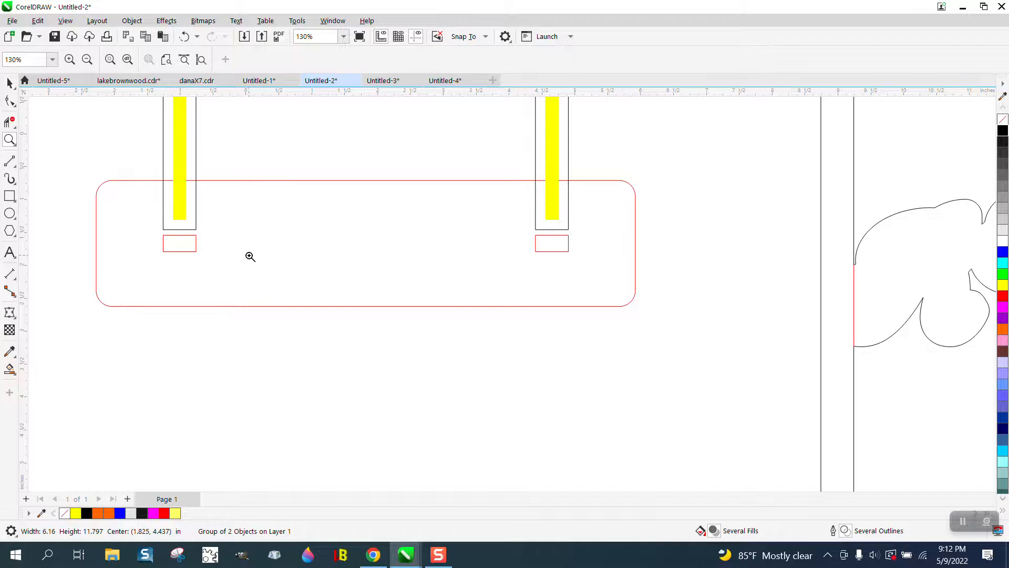
pyautogui.scroll(-5, 248, 256)
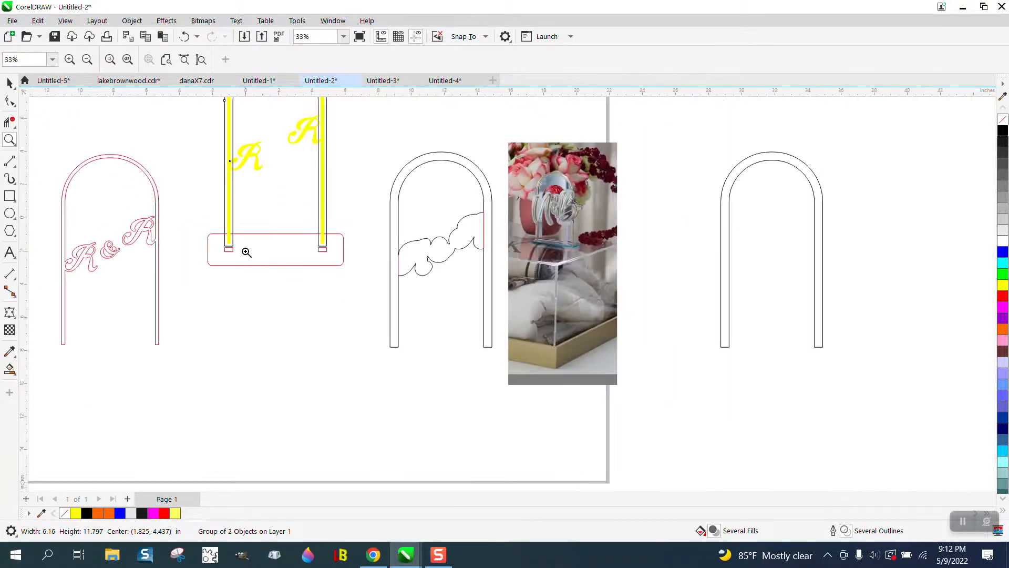
pyautogui.scroll(-1, 246, 253)
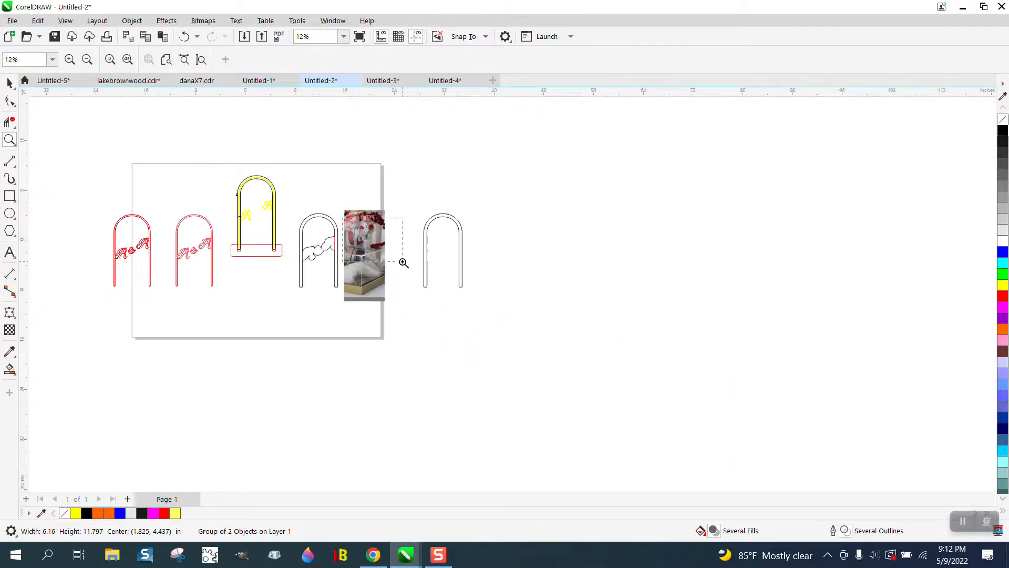